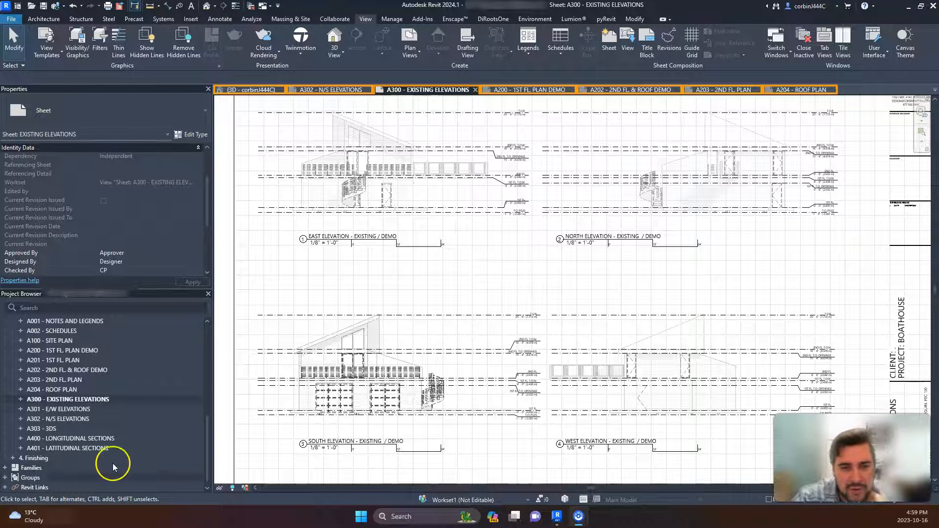
Look at the boathouse's existing south elevation, and switch to the 2145 project to inspect its first-floor demo plan
scroll(339, 438, up, 3)
scroll(230, 374, up, 3)
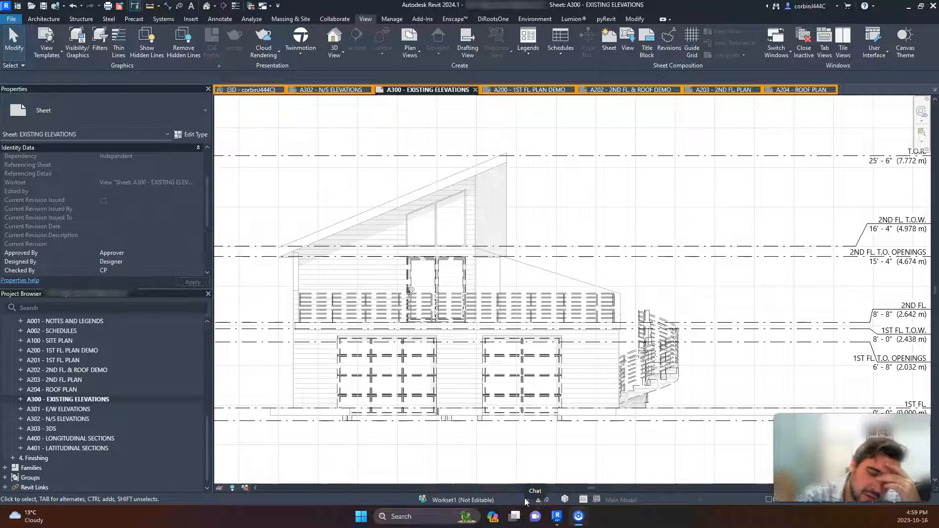
click(556, 517)
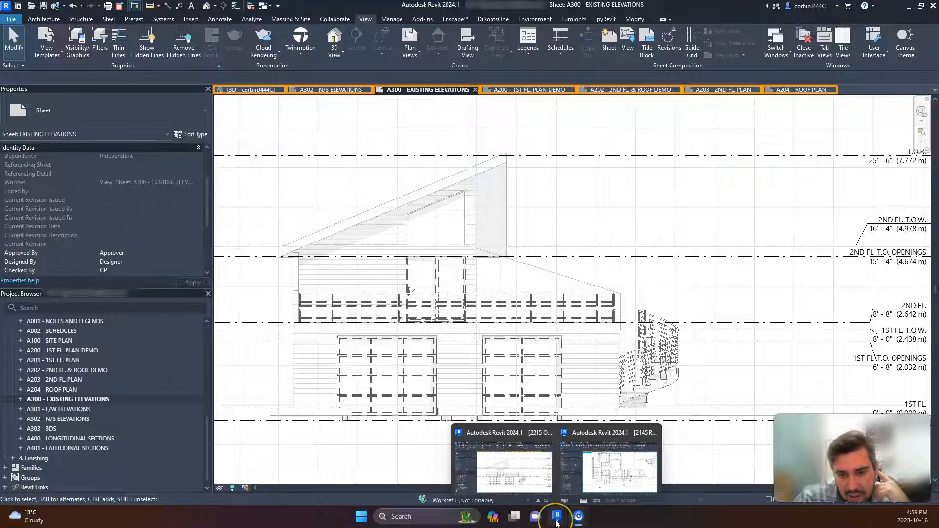
click(621, 467)
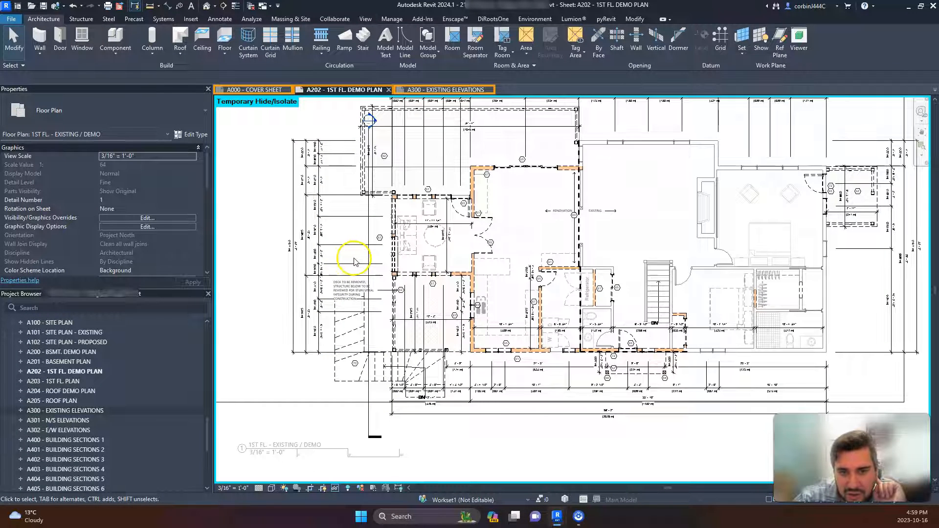
scroll(353, 262, up, 1)
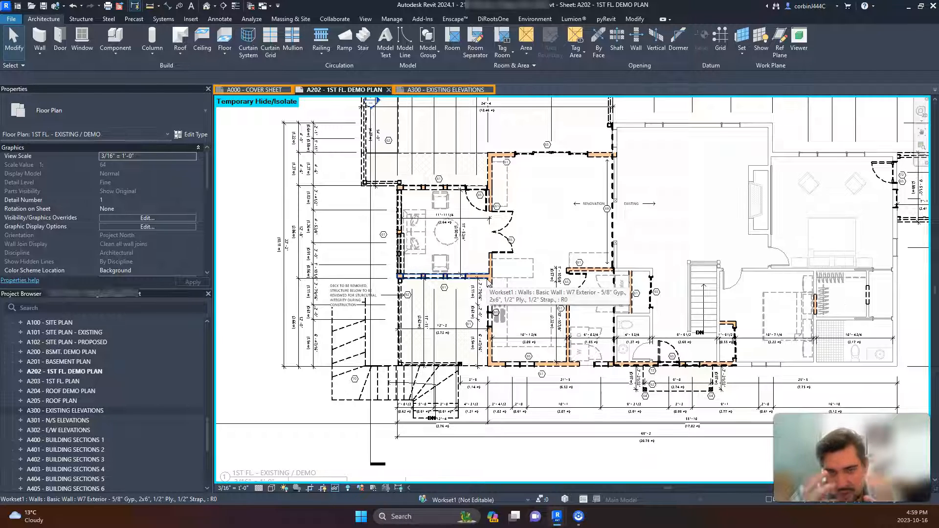
Examine how demolished elements are drawn in the south, east and north elevations on sheet A300 - EXISTING ELEVATIONS
click(440, 90)
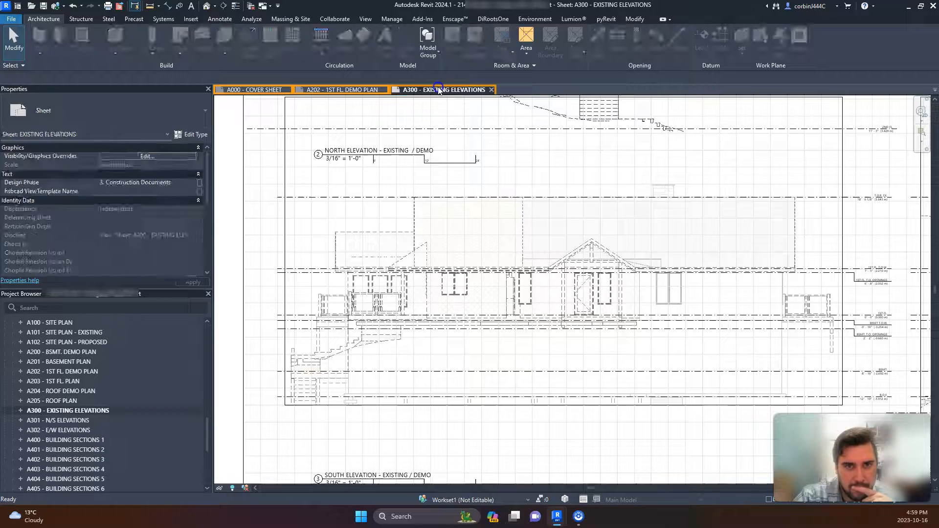
scroll(434, 266, up, 4)
scroll(309, 283, up, 3)
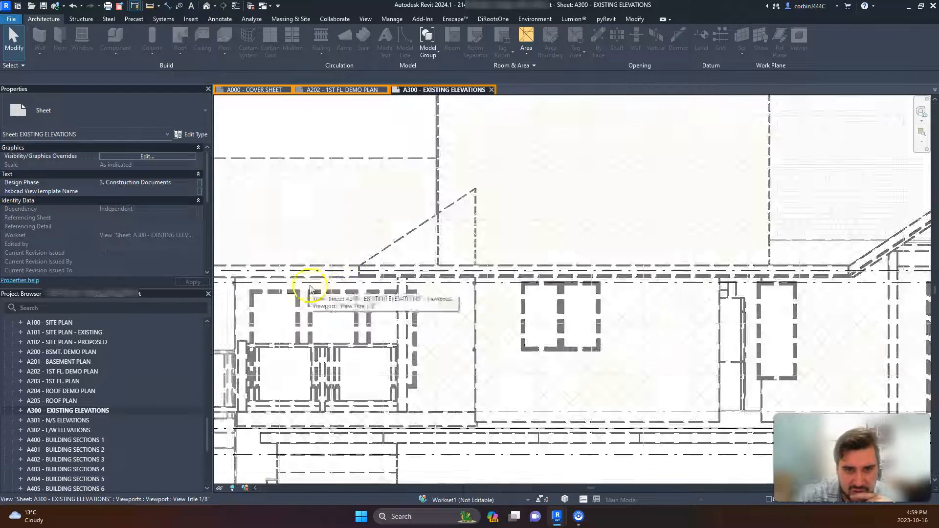
scroll(383, 315, down, 5)
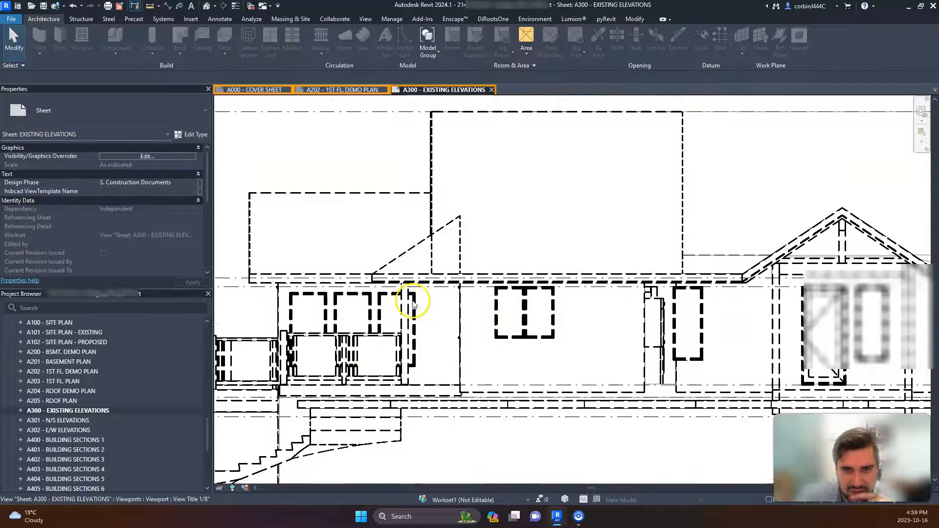
scroll(412, 325, down, 1)
middle_drag(770, 315, 674, 334)
scroll(649, 329, up, 6)
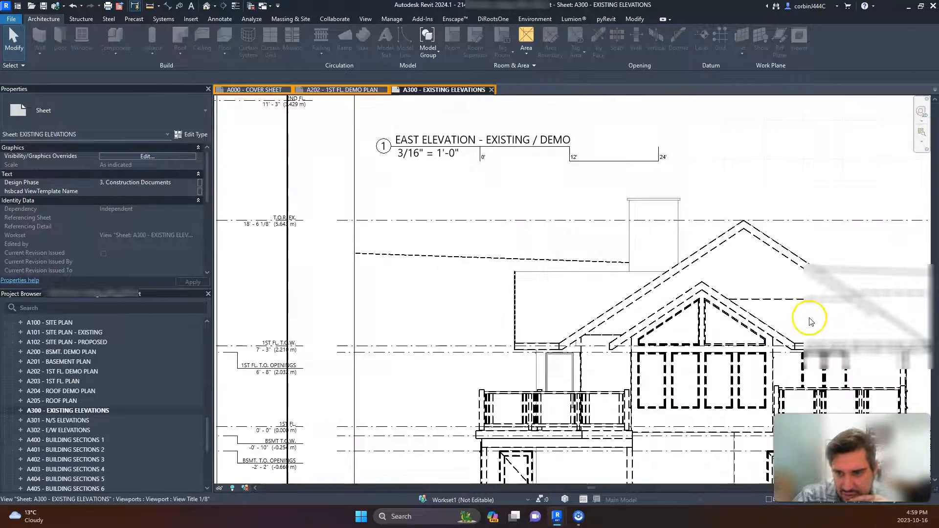
mouse_move(754, 310)
middle_down()
mouse_move(660, 295)
mouse_move(590, 263)
middle_up()
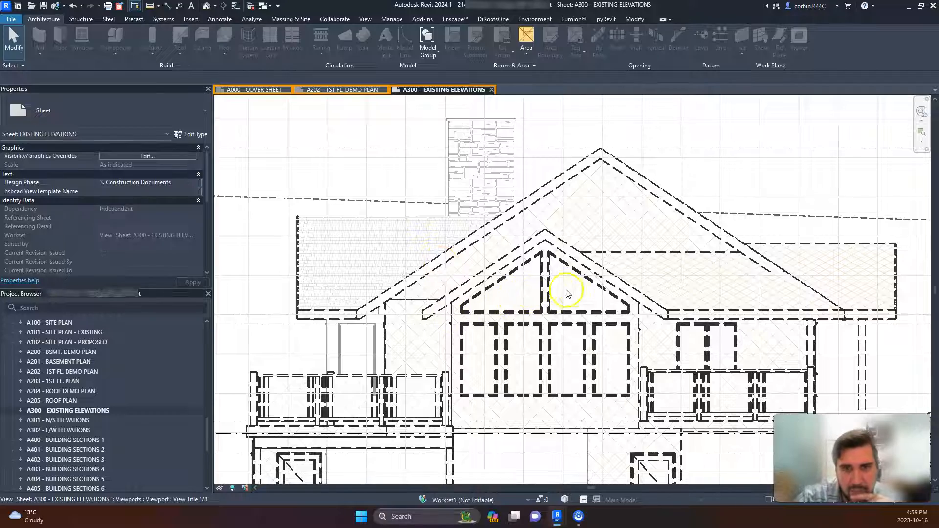
scroll(611, 296, down, 4)
middle_drag(473, 302, 595, 348)
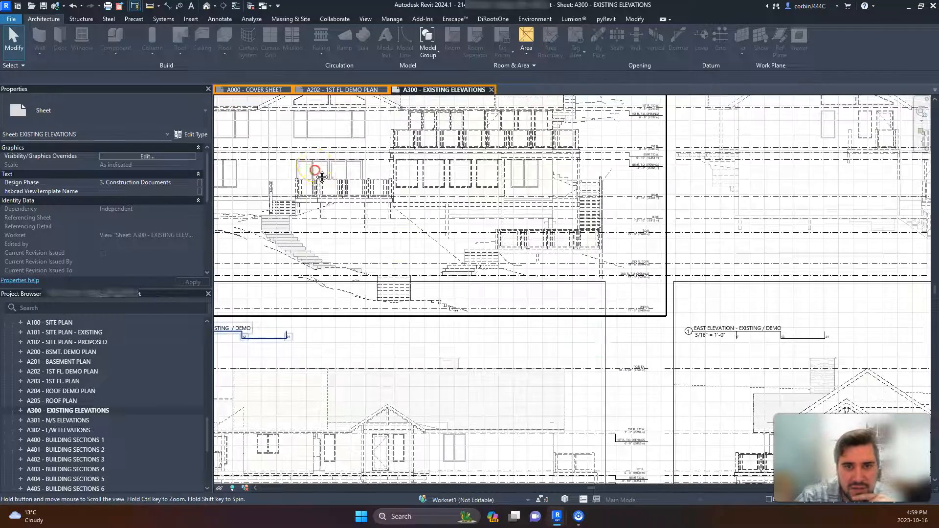
middle_drag(316, 171, 364, 258)
scroll(515, 233, up, 3)
scroll(516, 236, down, 4)
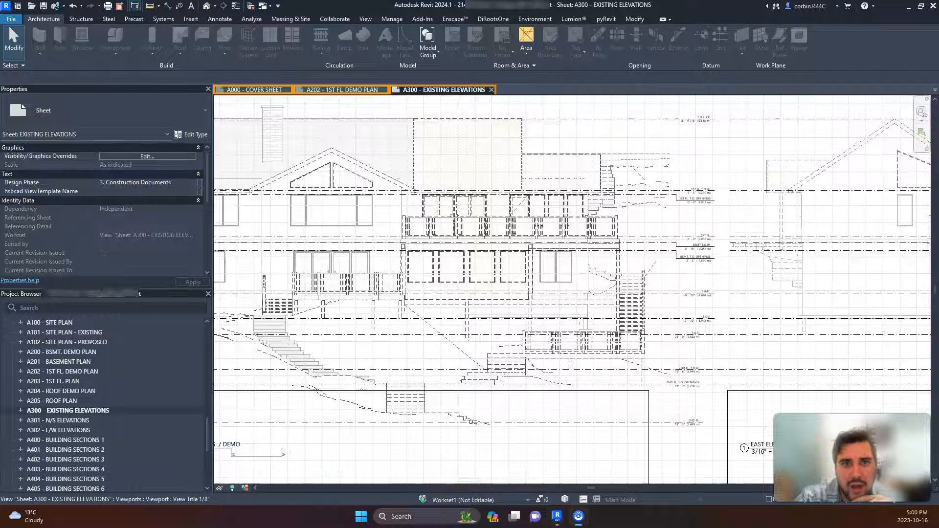
Open the 2145 project's phasing settings and review the project phases and phase filters
click(392, 19)
click(723, 46)
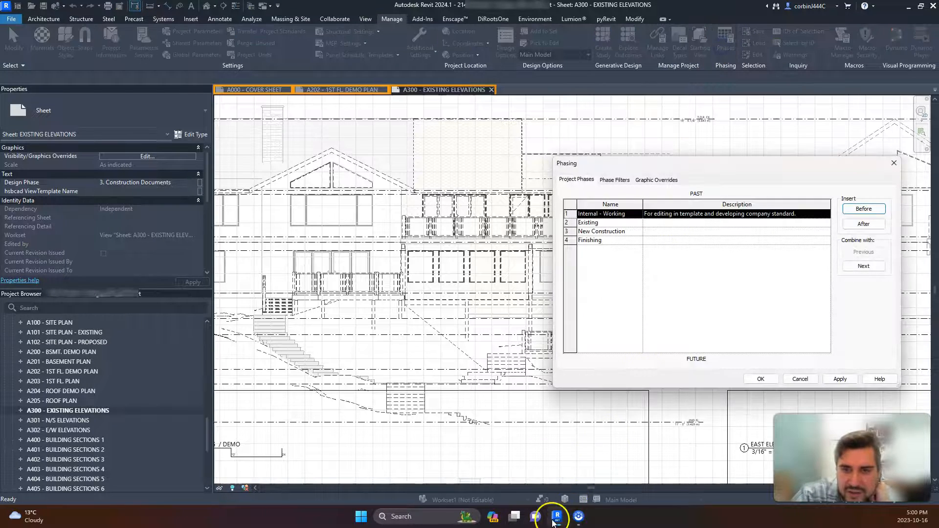
mouse_move(557, 519)
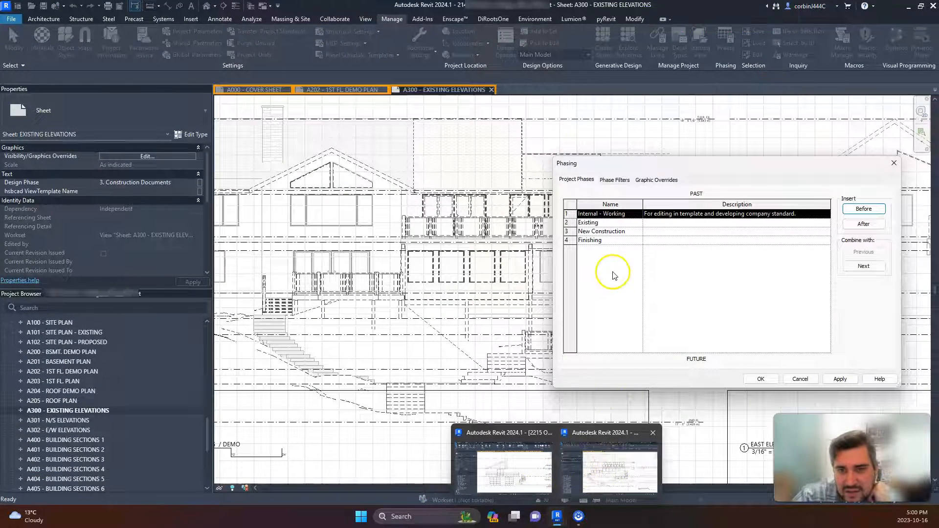
click(620, 181)
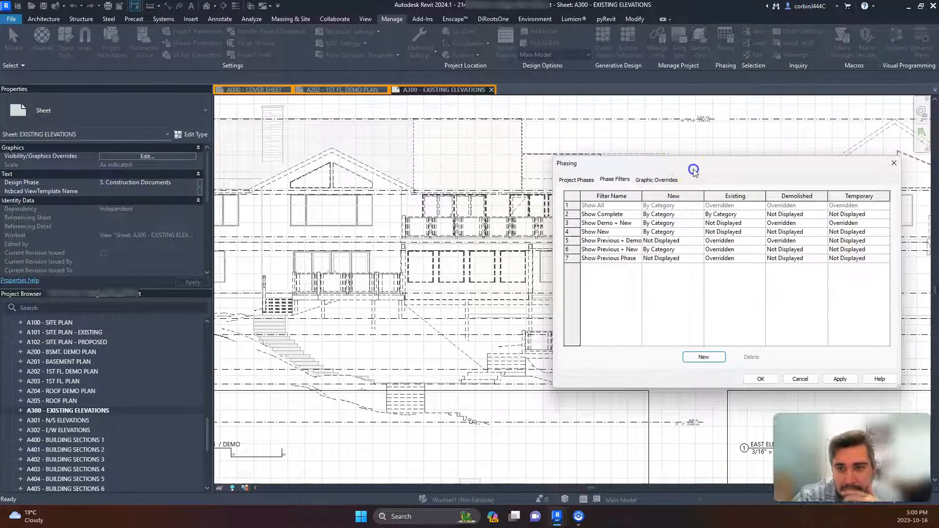
drag(694, 170, 421, 164)
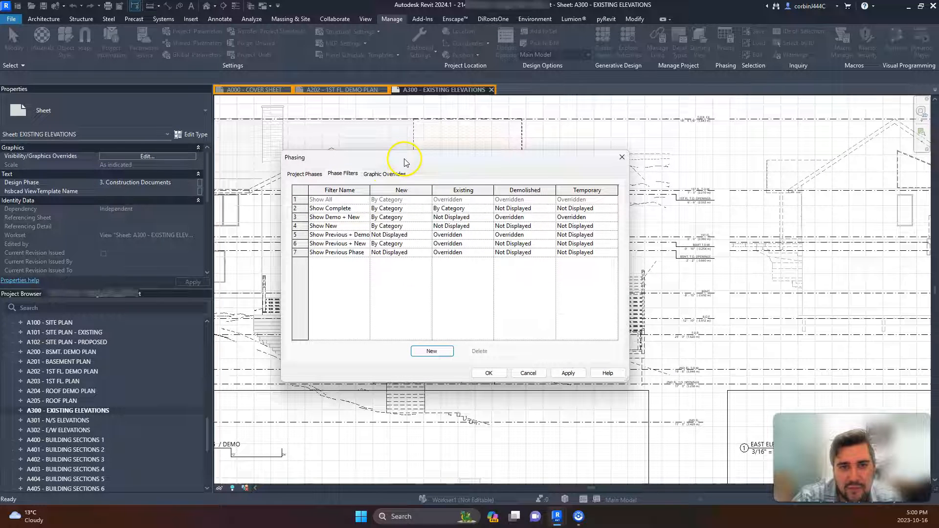
drag(407, 159, 0, 170)
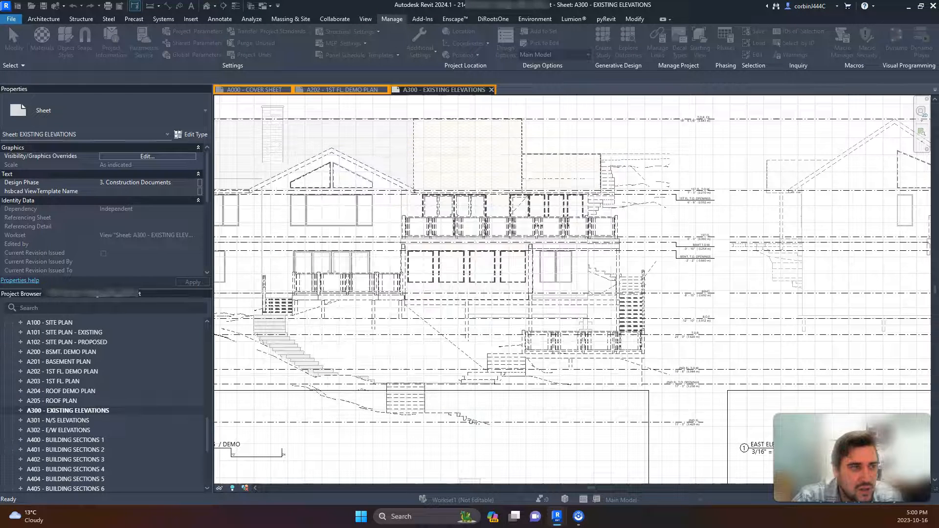
Switch to the 2215 boathouse project, open its phasing settings, and review the phase filters and graphic overrides
mouse_move(557, 516)
click(527, 450)
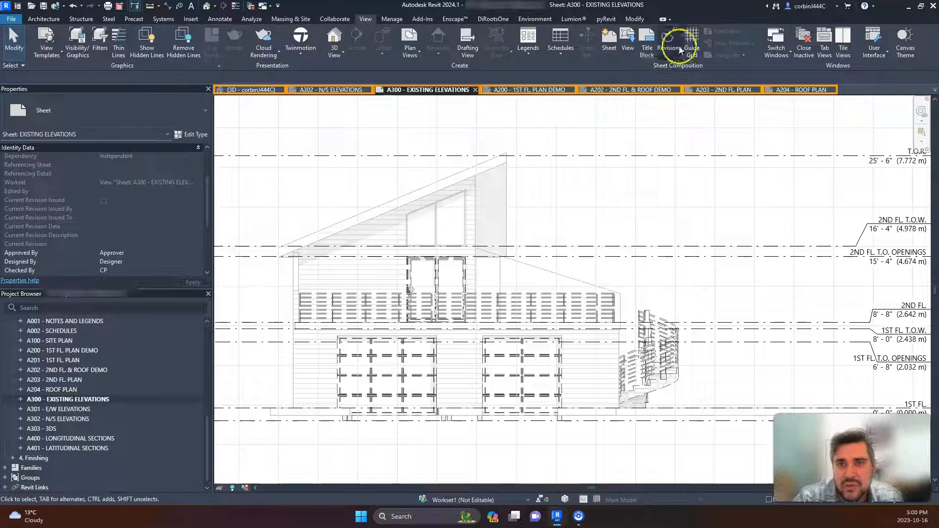
click(390, 20)
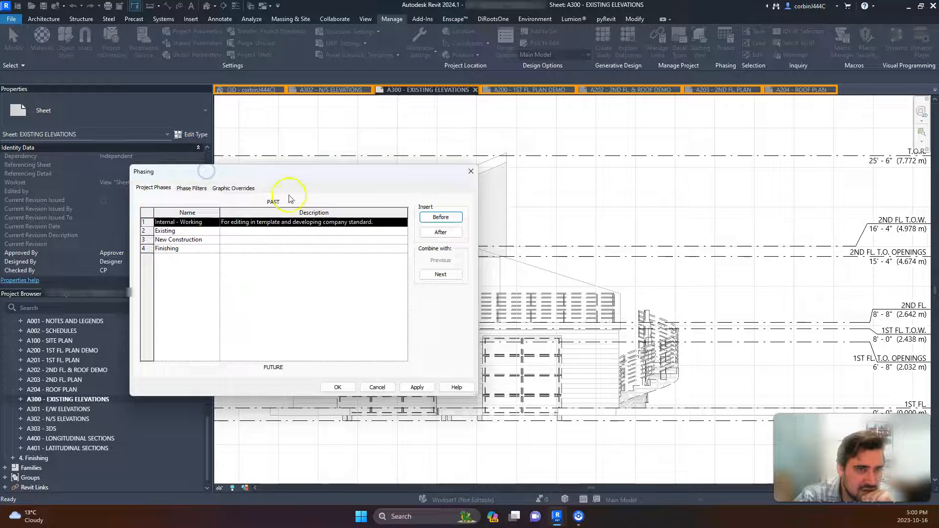
click(186, 185)
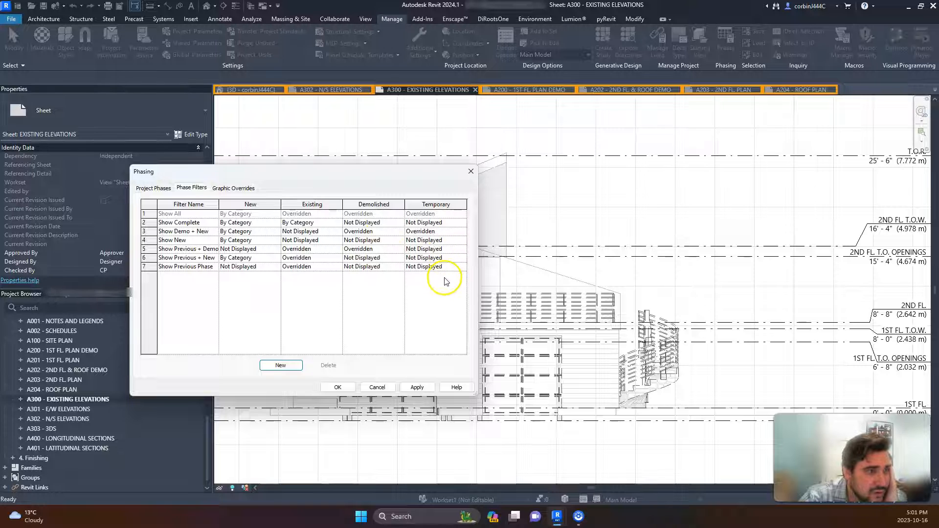
click(233, 189)
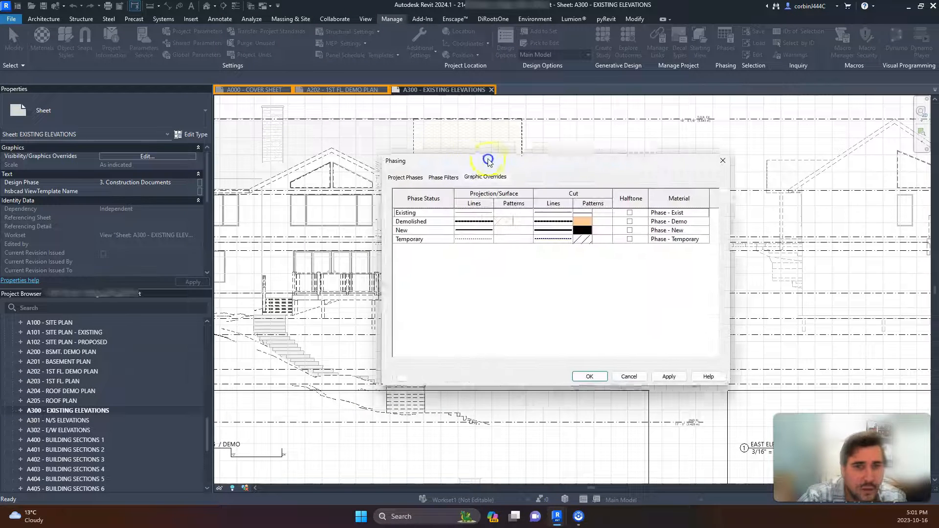
Check the phase graphic overrides in the 2145 project for reference and return to the boathouse project
drag(486, 157, 374, 166)
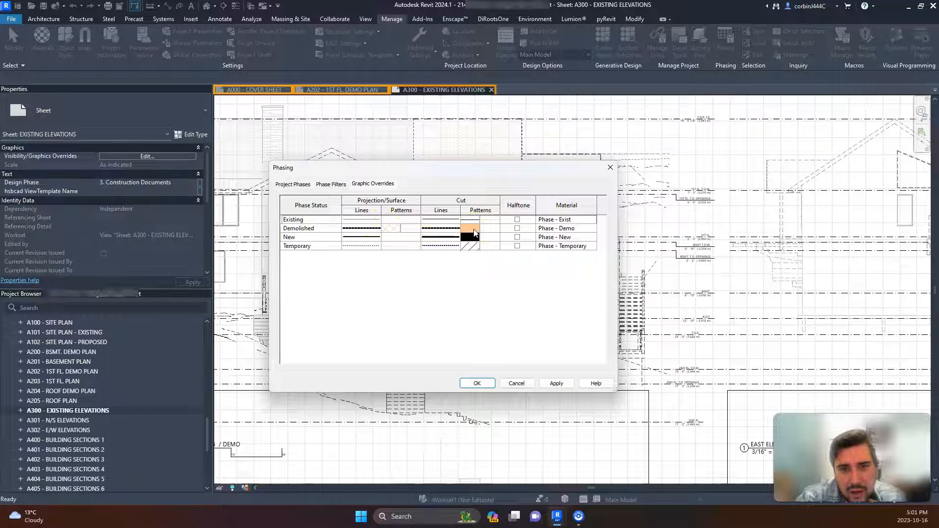
drag(480, 169, 0, 184)
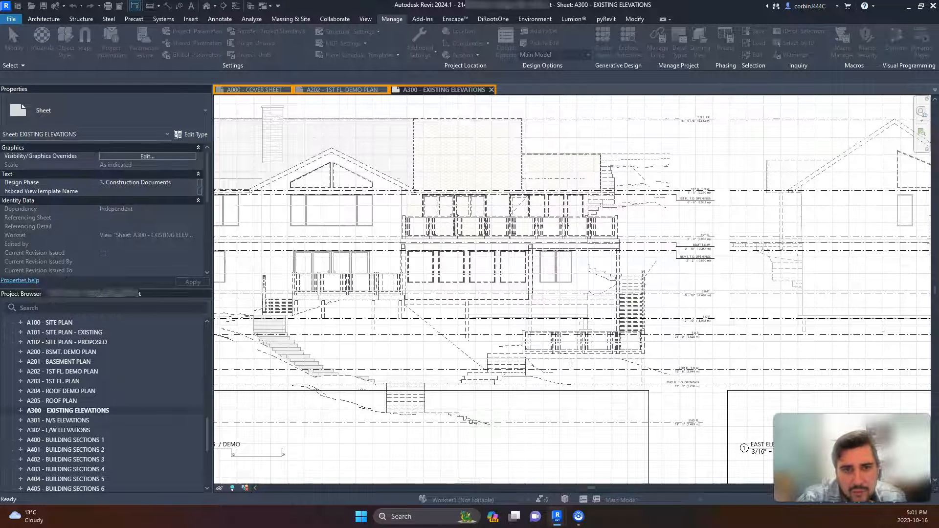
mouse_move(559, 513)
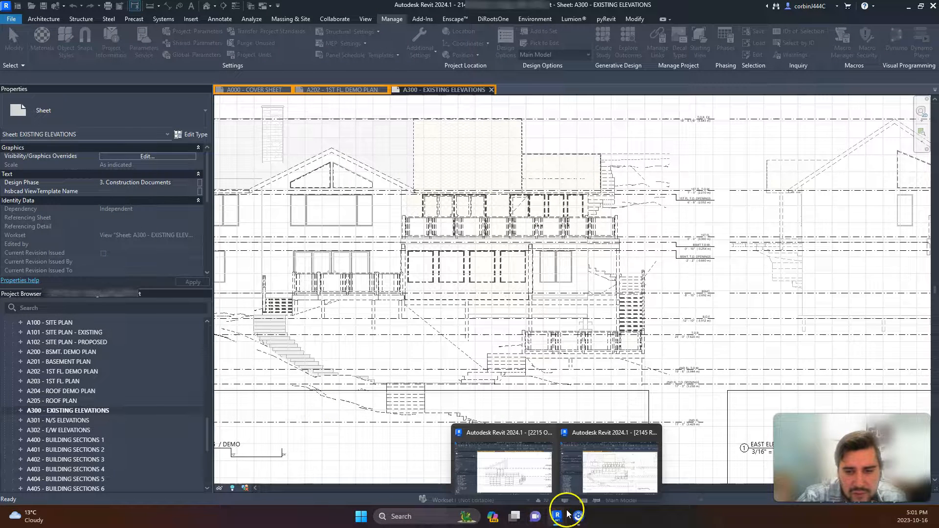
click(596, 477)
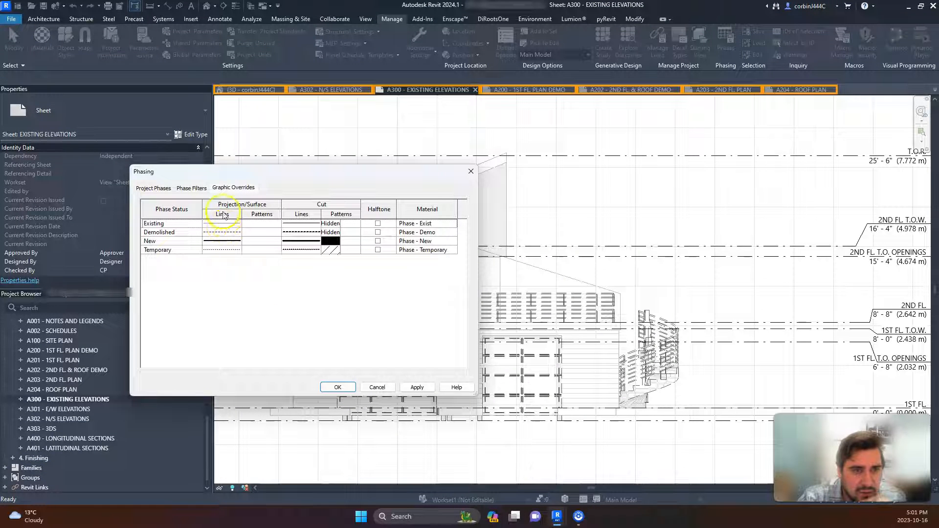
Set the Demolished phase's projection/surface line weight to 2, checking the 2145 project for comparison
click(226, 233)
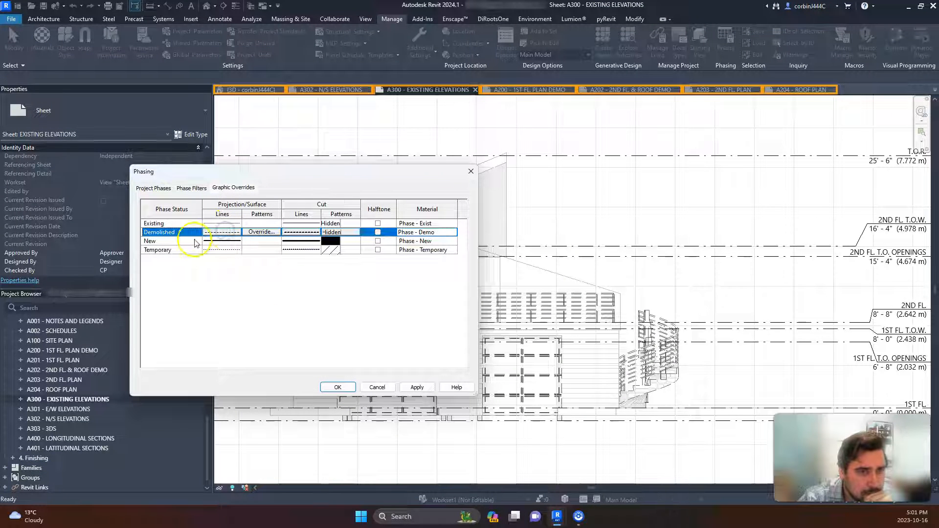
click(228, 234)
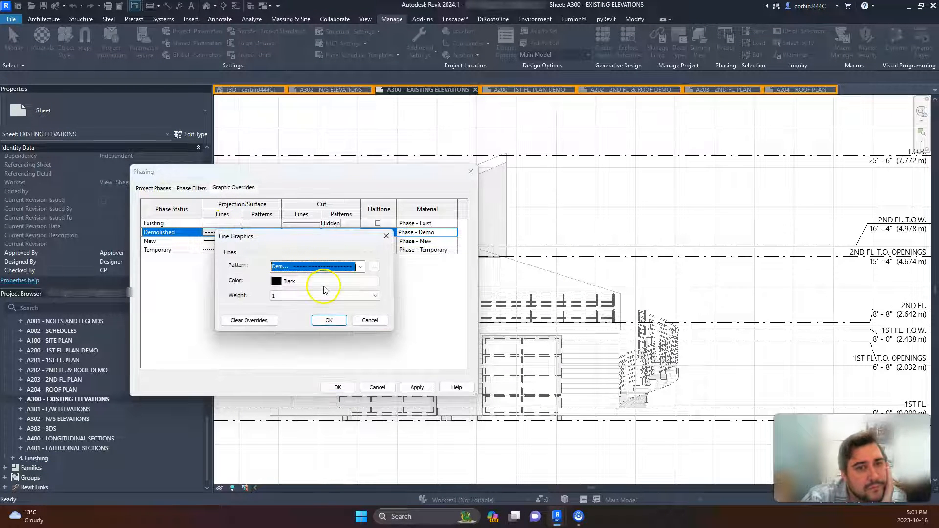
click(307, 295)
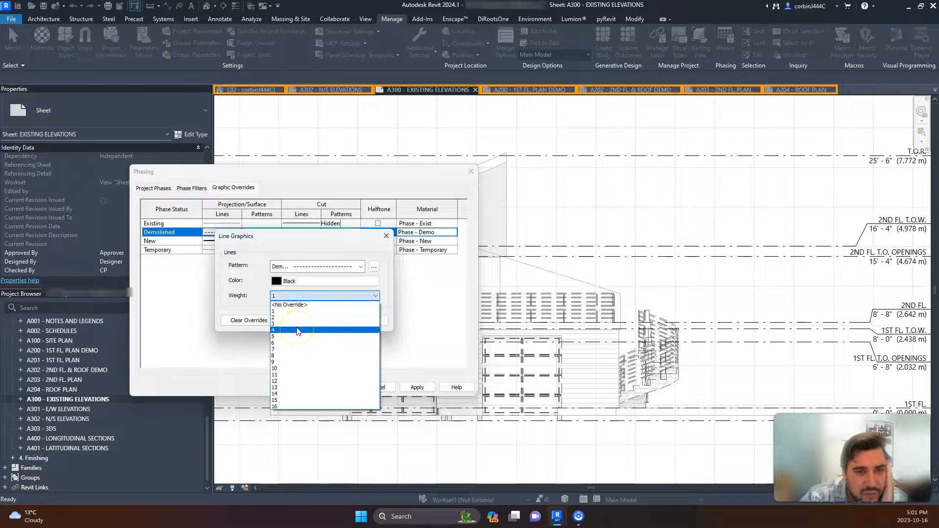
click(299, 331)
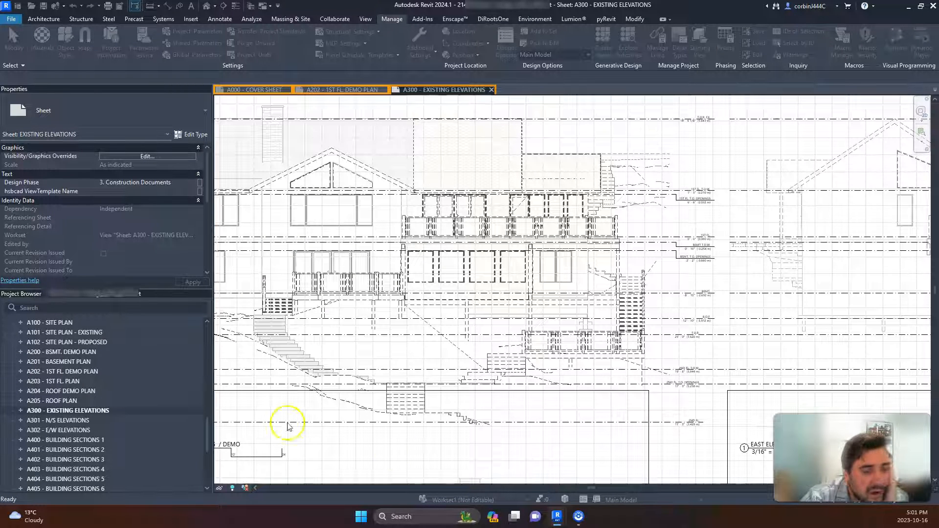
mouse_move(556, 514)
click(593, 472)
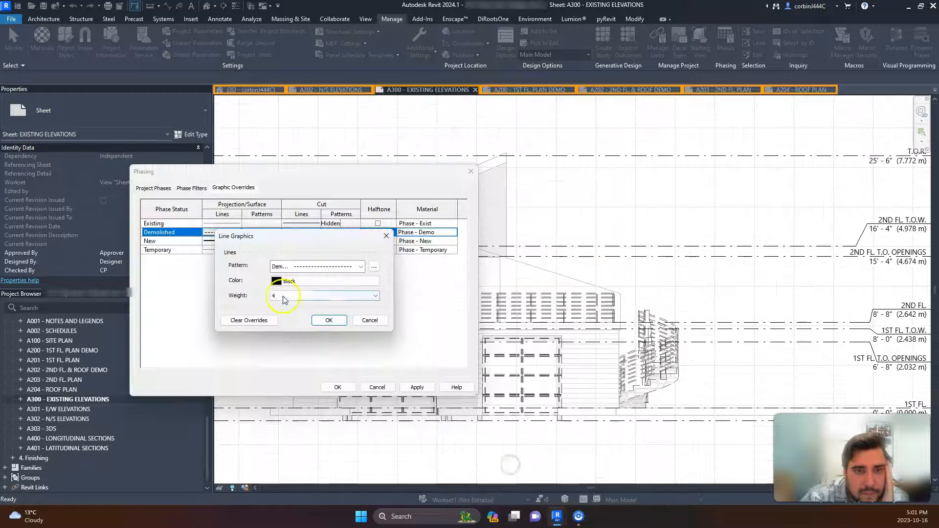
click(280, 295)
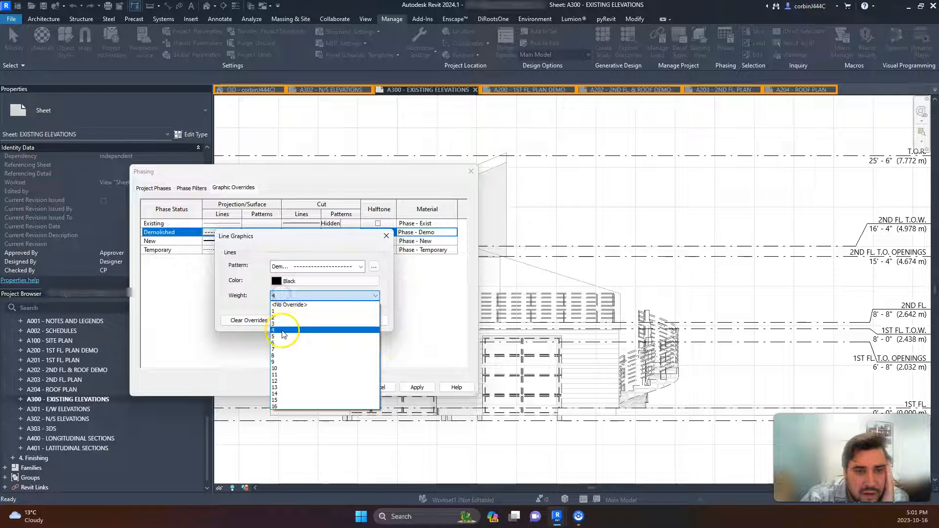
click(285, 317)
click(318, 320)
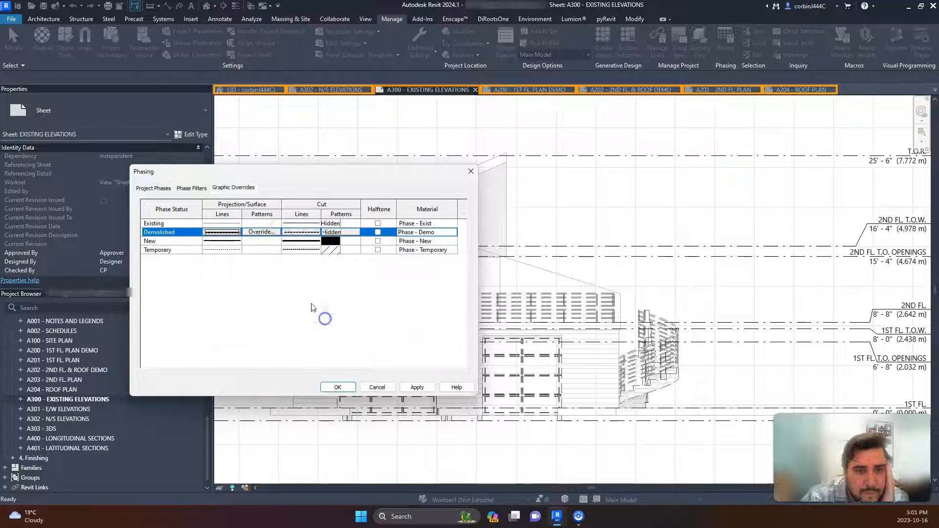
Set the foreground pattern of the Demolished phase's projection/surface override to Diagonal cross-hatch
click(267, 232)
click(269, 232)
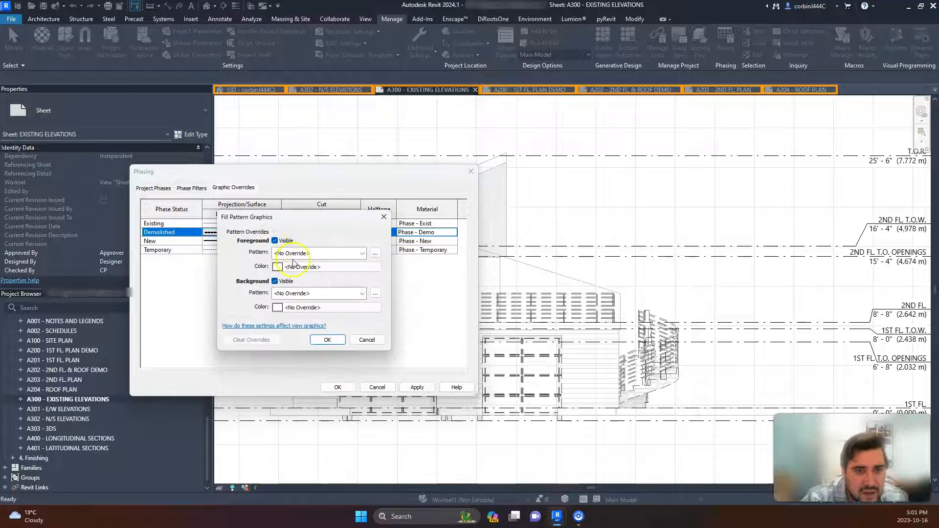
click(311, 252)
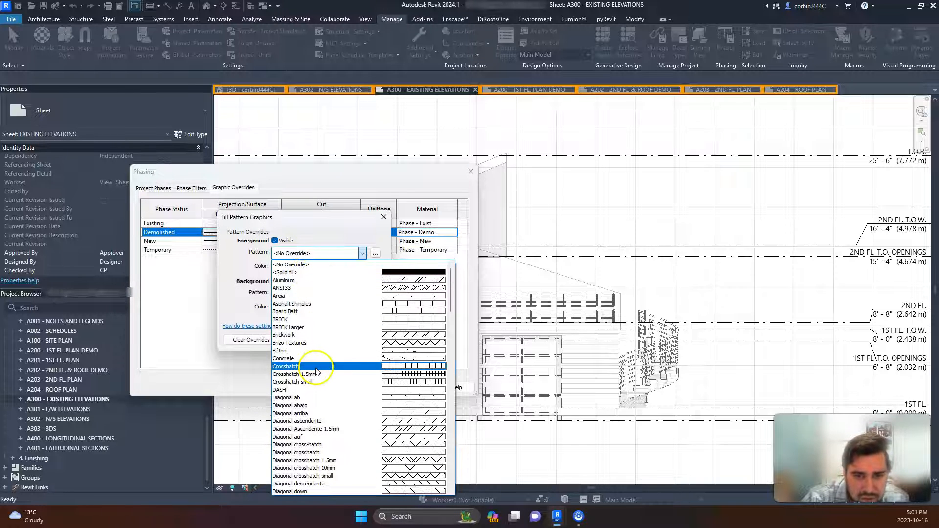
click(324, 445)
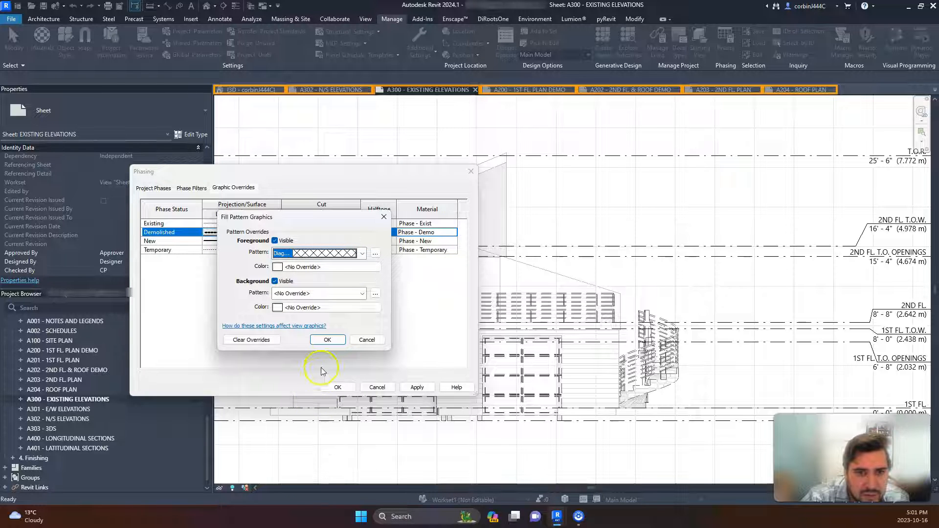
Colour the Demolished phase's surface foreground pattern RGB 255-200-150, consulting the 2145 project for reference
click(313, 267)
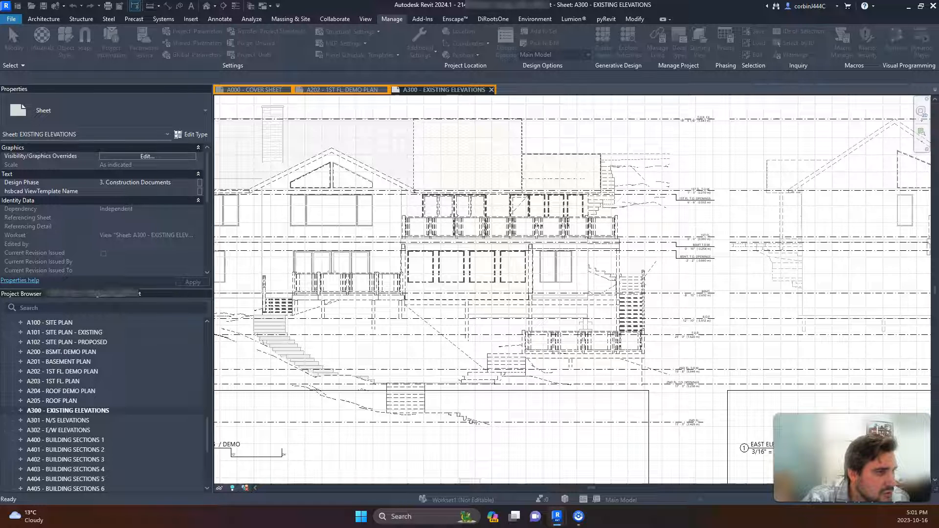
mouse_move(557, 517)
click(536, 492)
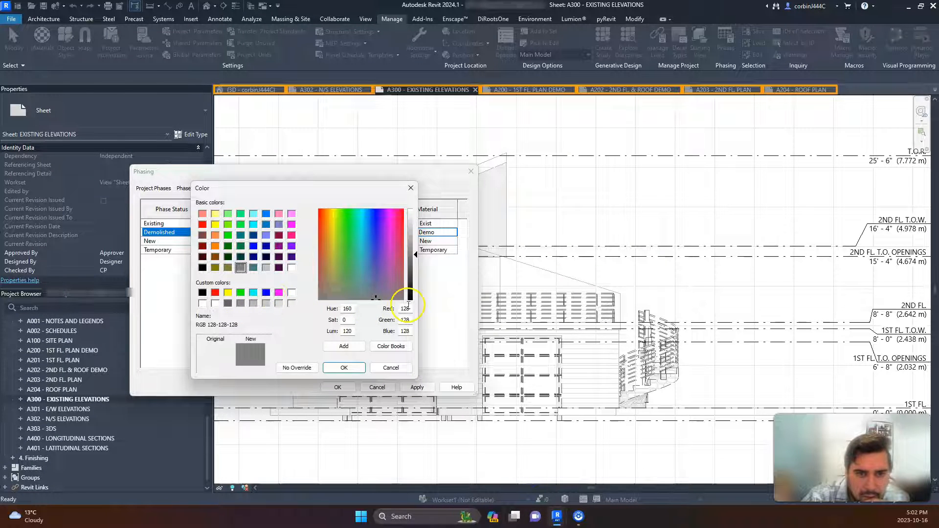
text(255-)
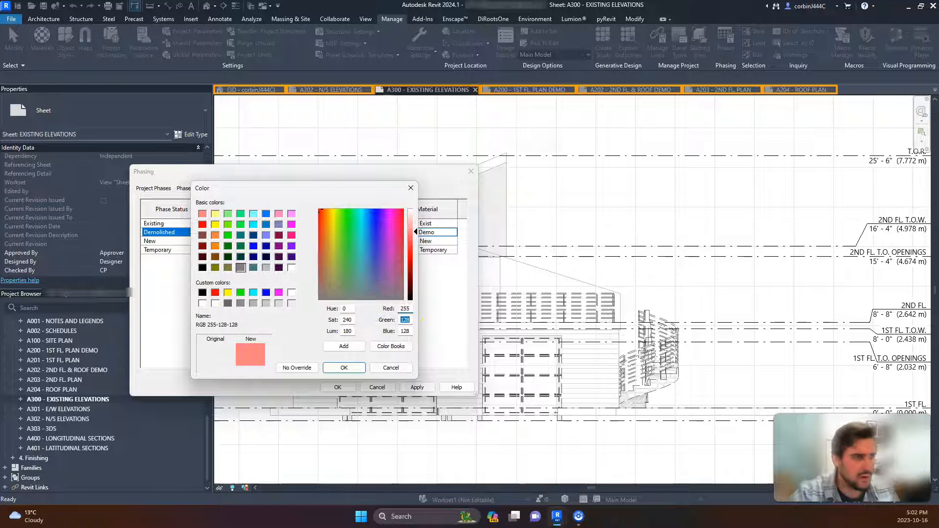
text(200)
key(Tab)
text(150)
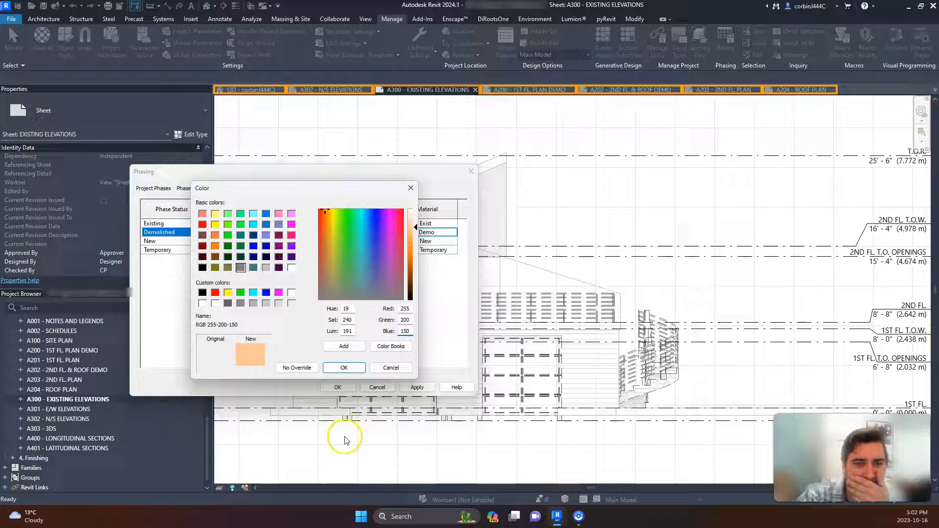
click(344, 367)
click(326, 339)
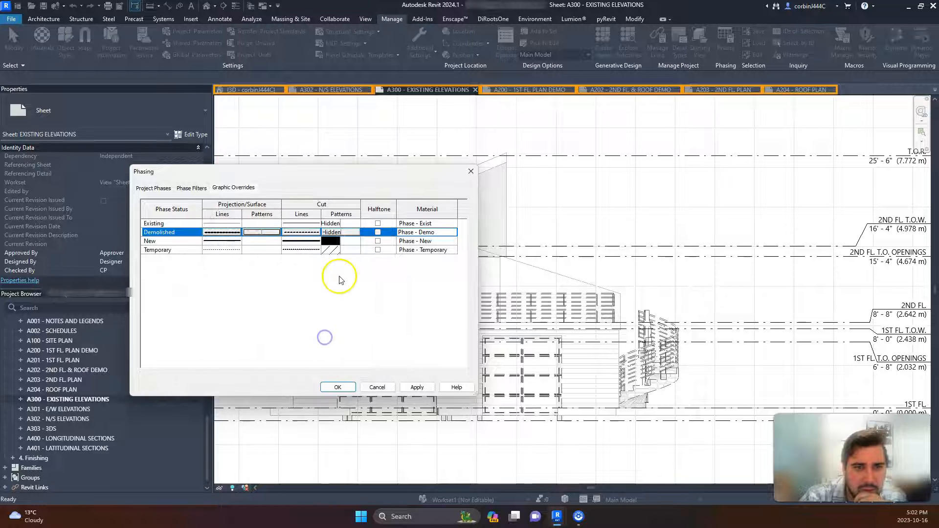
Set the Demolished phase's cut line weight to 5
click(305, 233)
click(297, 296)
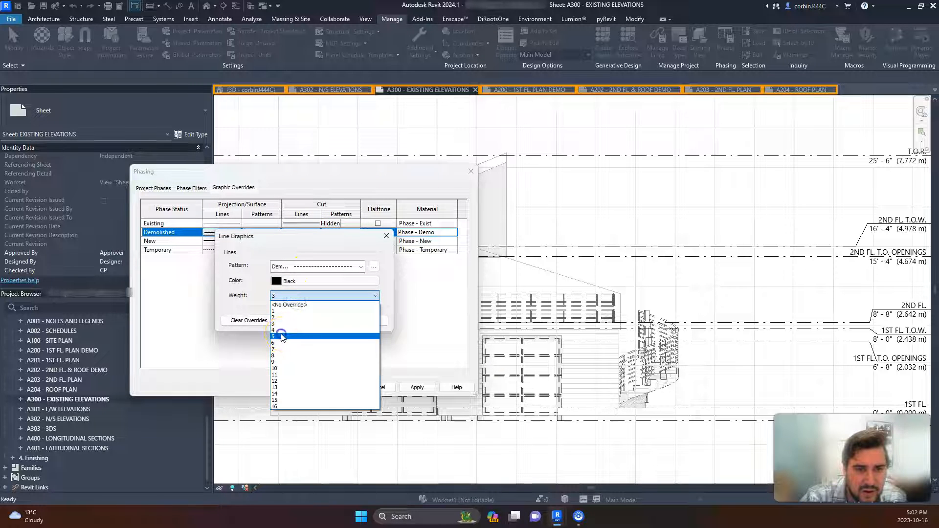
click(282, 337)
click(331, 320)
Make the Demolished phase's cut foreground pattern visible as a solid fill in RGB 255-200-150
click(340, 233)
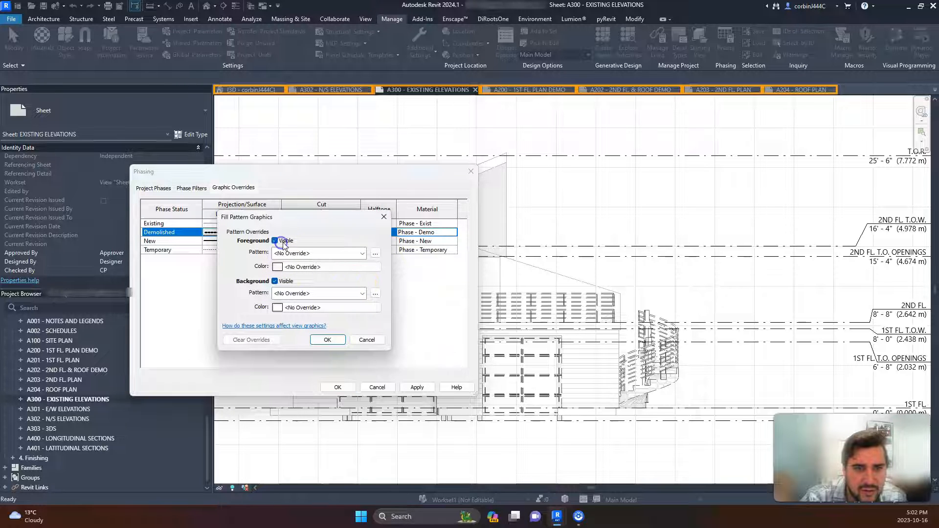
click(315, 252)
click(313, 267)
click(295, 266)
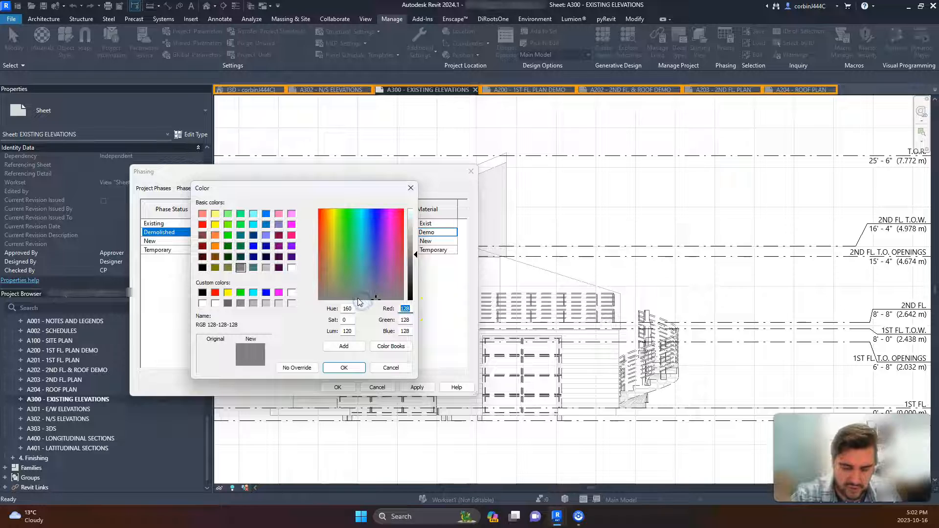
text(255)
text(200)
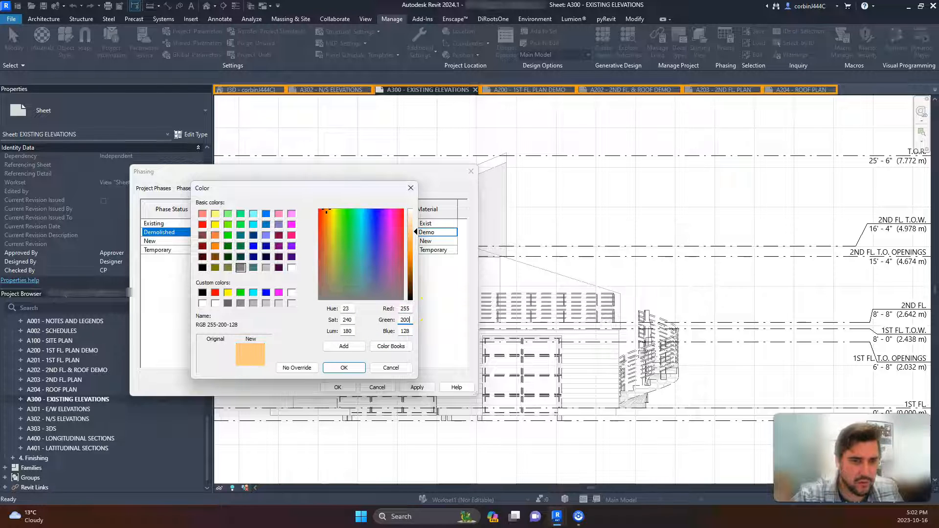
text(150)
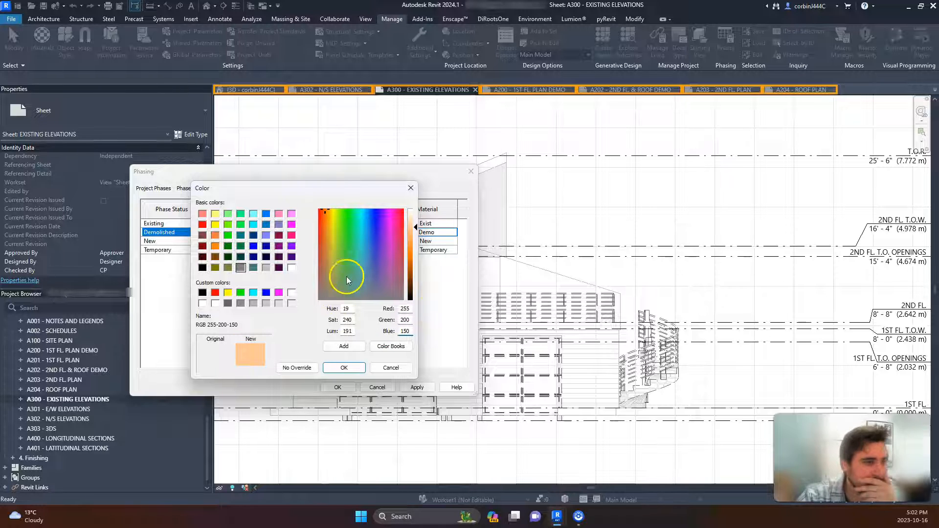
click(343, 367)
Set the Demolished phase's cut background pattern to a white solid fill
click(316, 293)
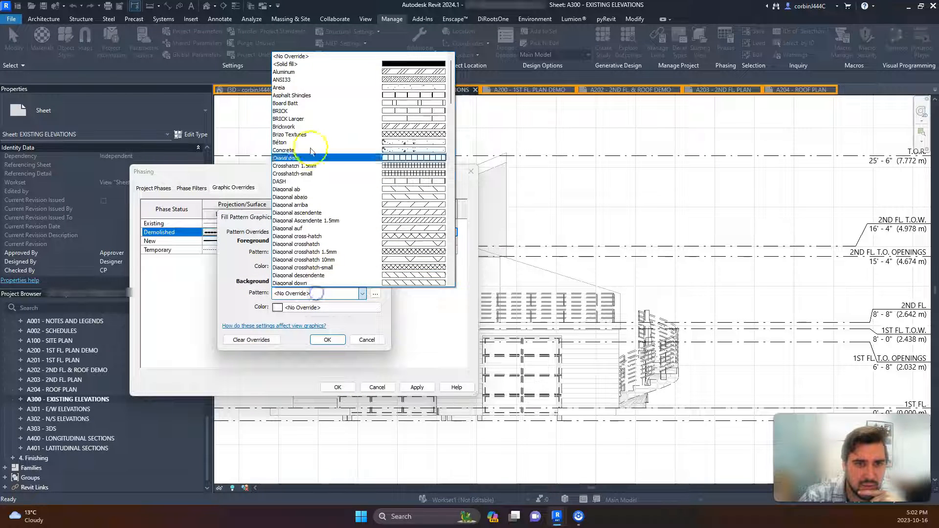
click(294, 64)
click(282, 307)
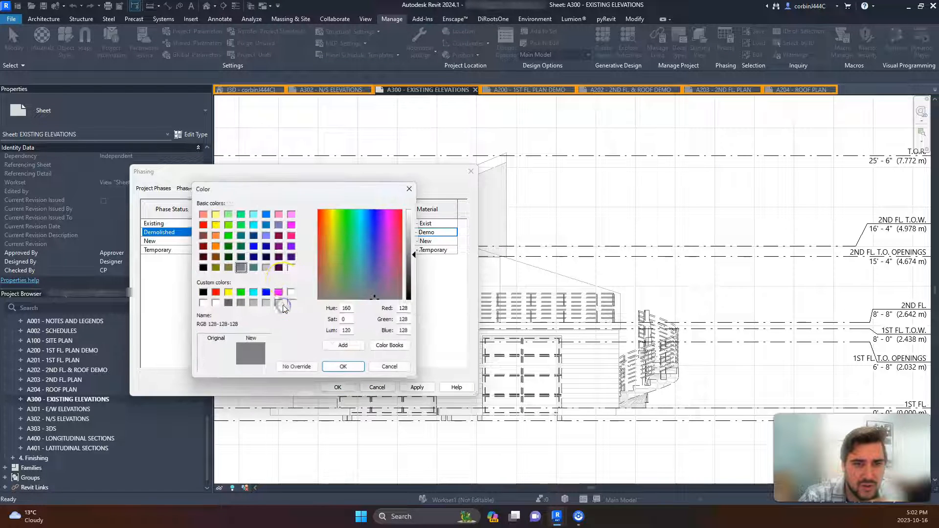
click(291, 293)
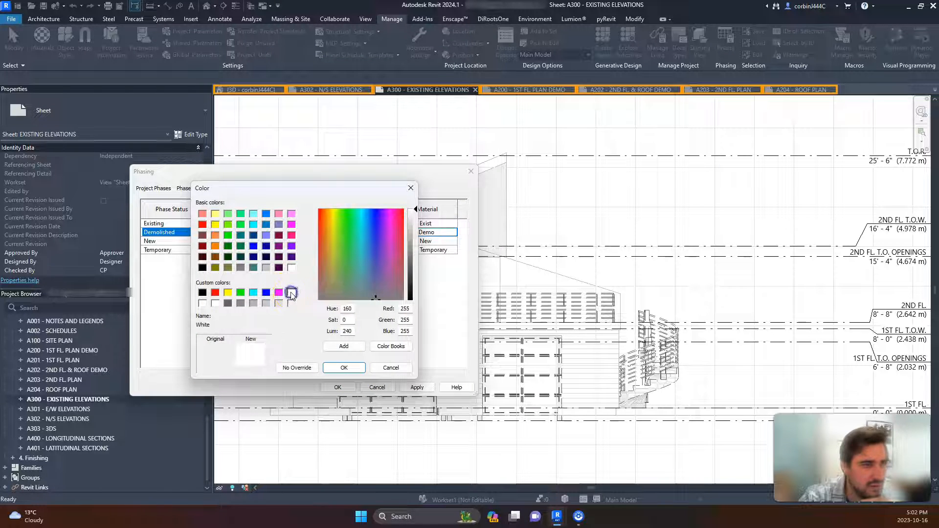
click(340, 367)
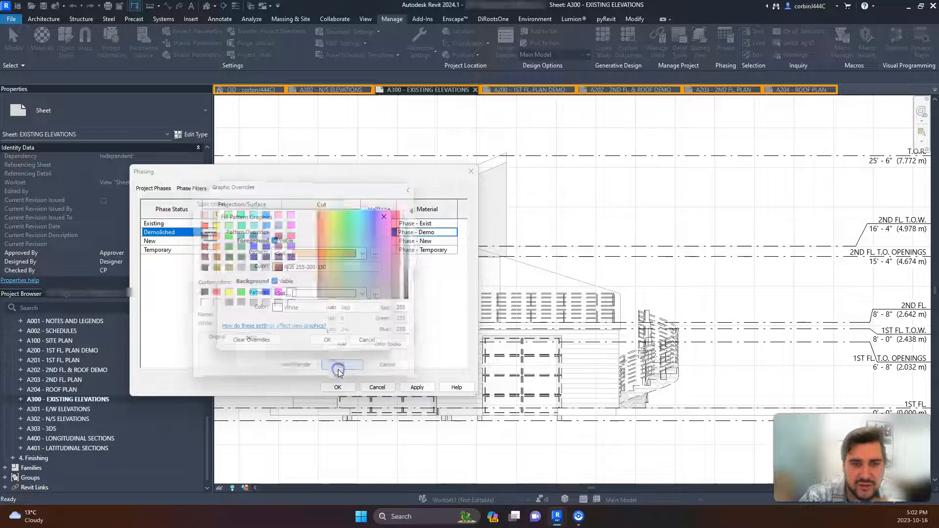
click(326, 339)
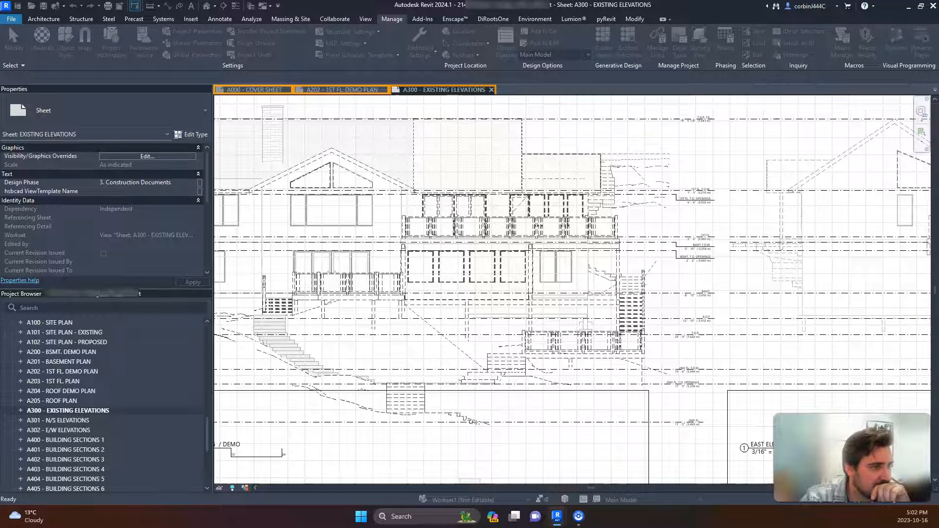
Make the Existing phase's cut patterns visible and set the foreground colour to black, checking the 2145 project for comparison
mouse_move(556, 514)
click(509, 475)
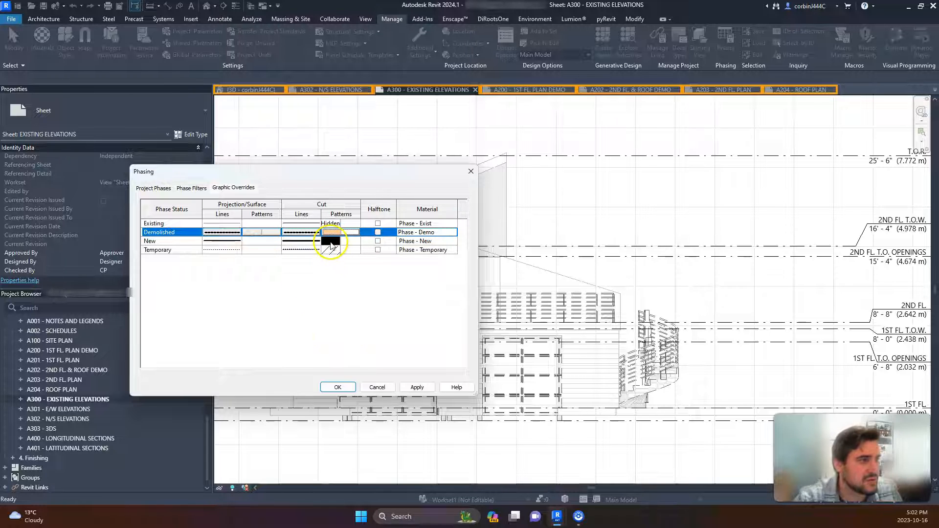
click(337, 224)
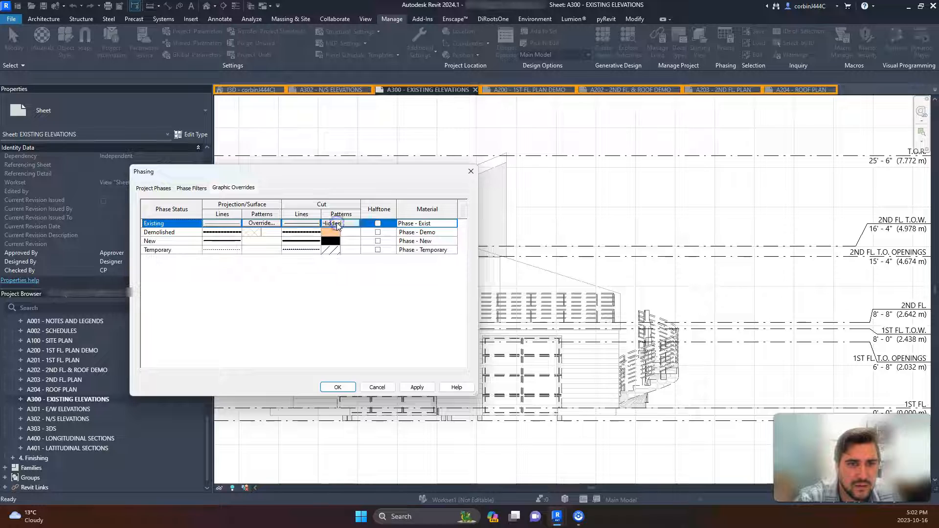
click(337, 223)
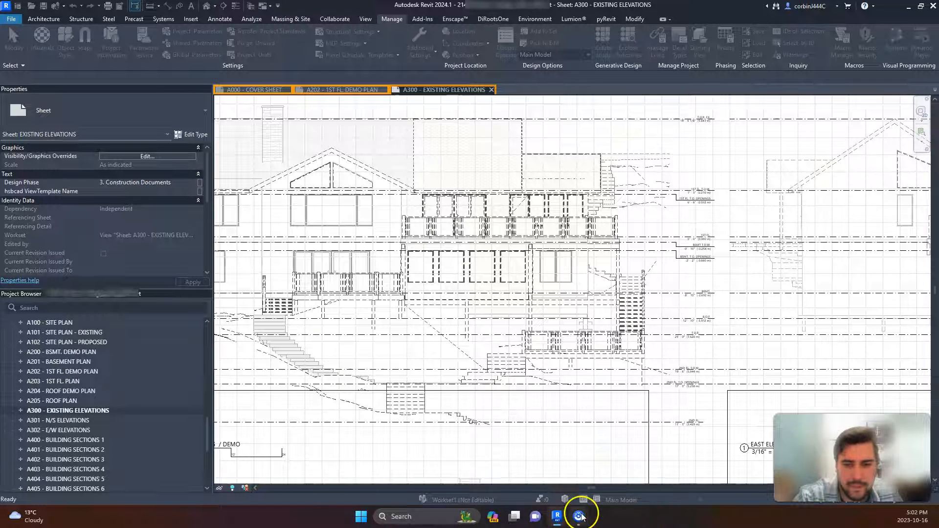
mouse_move(560, 522)
click(510, 474)
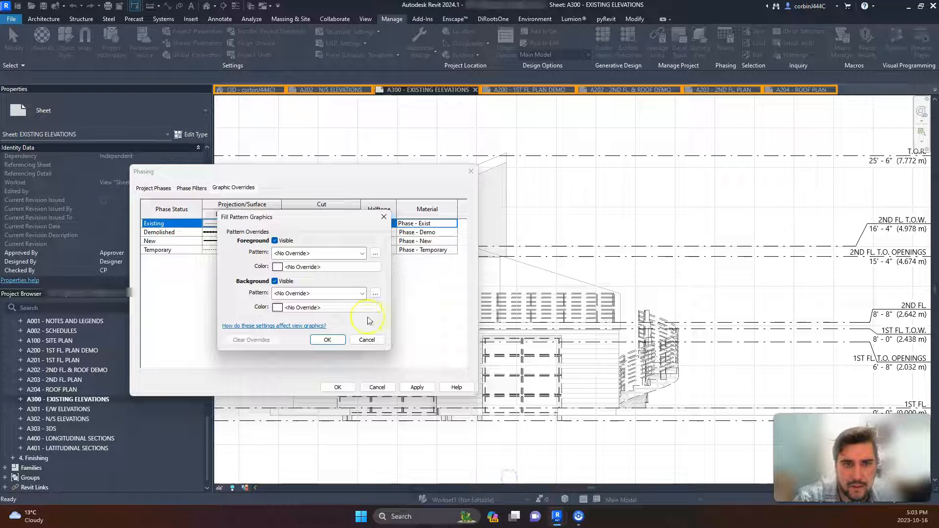
click(315, 268)
click(203, 268)
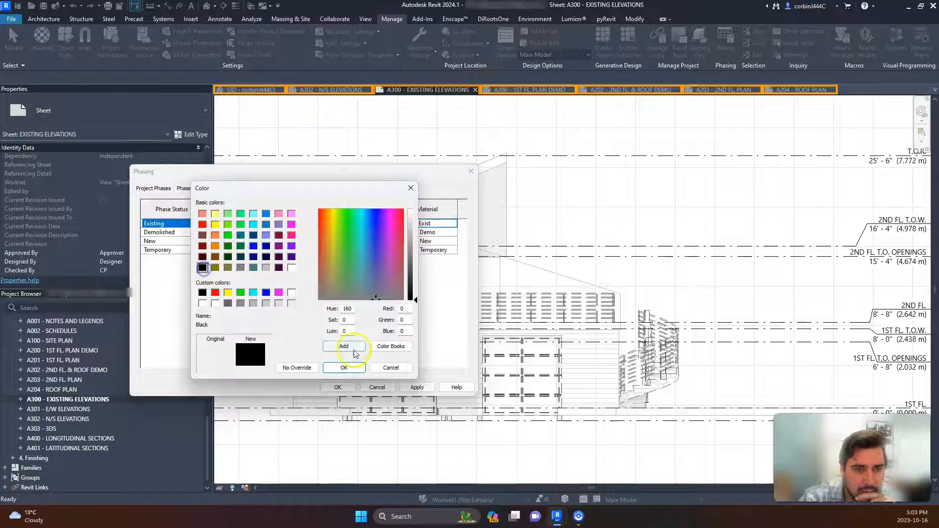
click(344, 368)
Set the background colour of the Existing phase's cut pattern to RGB 220-220-220
click(303, 307)
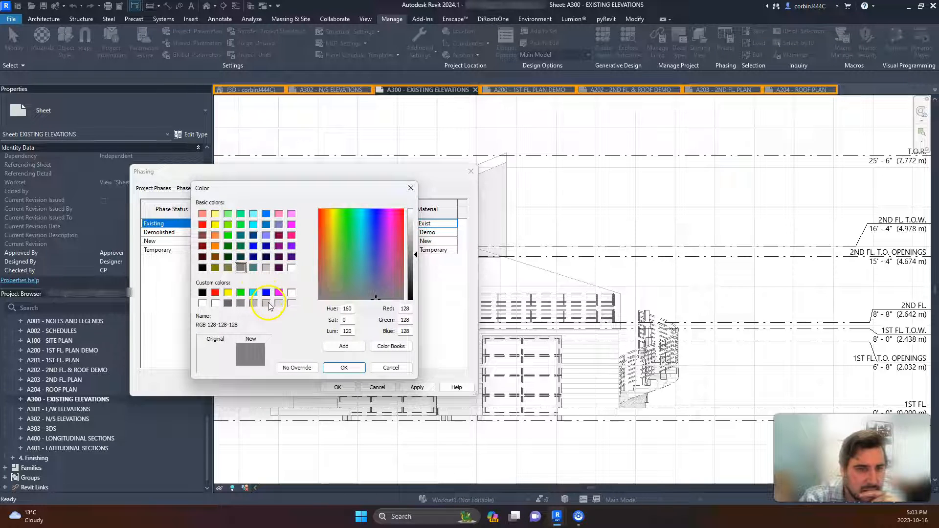
click(268, 304)
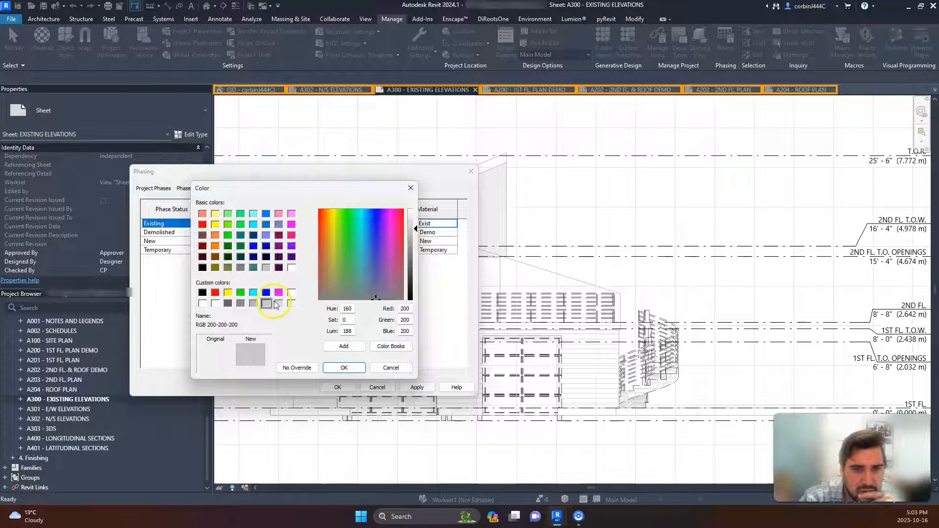
click(276, 302)
click(344, 367)
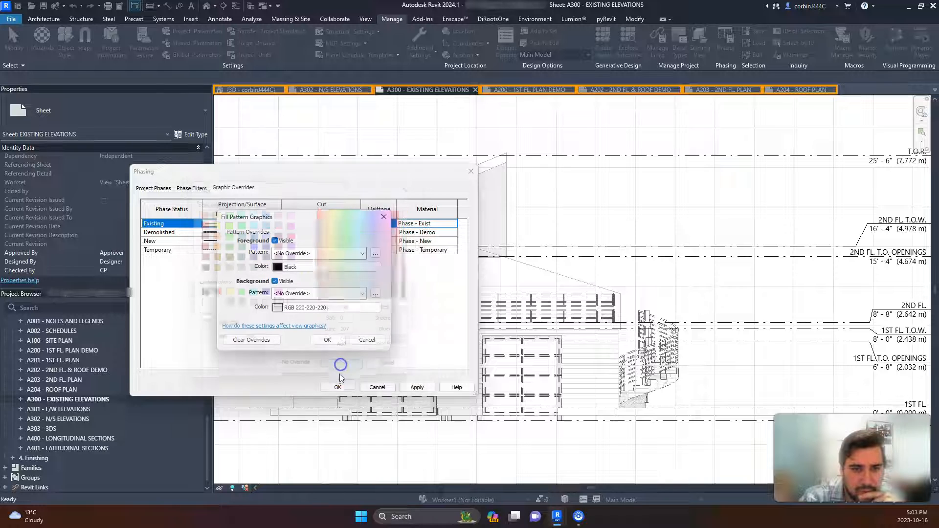
click(327, 340)
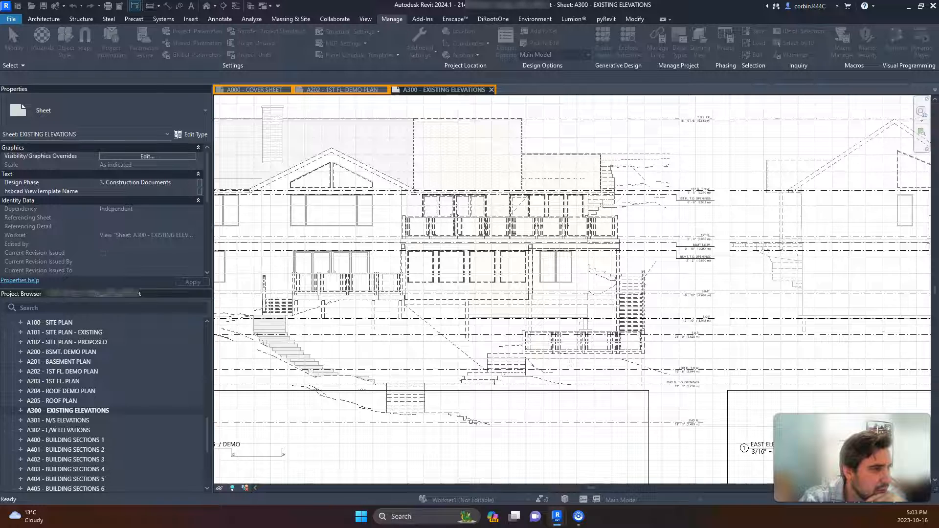
Compare the overrides with the 2145 project once more and accept the boathouse project's phasing settings
mouse_move(557, 515)
click(533, 481)
click(344, 389)
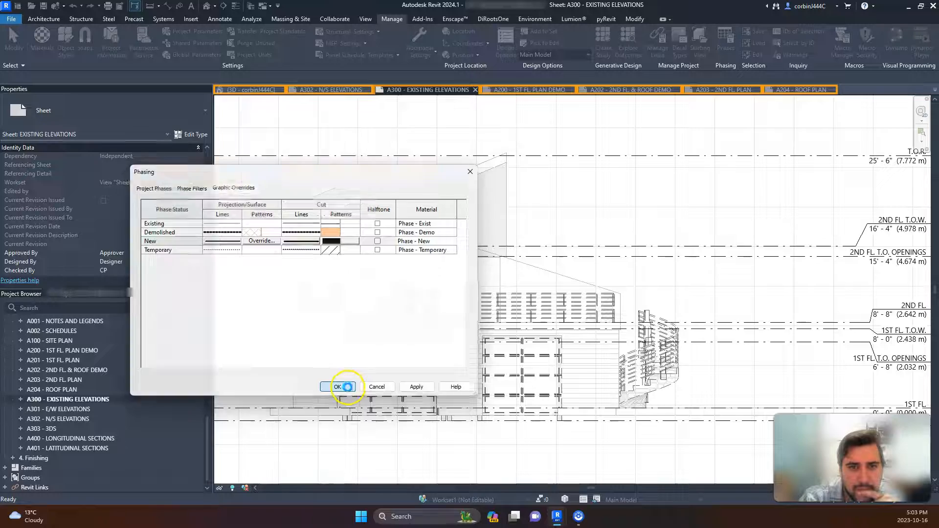
Examine how the demolished doors, windows and railings display in the south and west elevations on sheet A300
scroll(507, 409, up, 2)
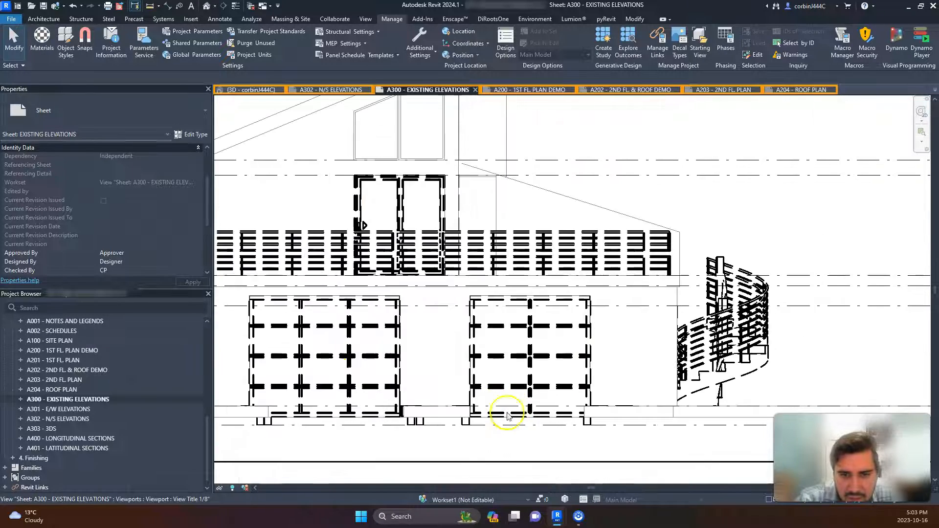
scroll(503, 310, down, 4)
scroll(345, 288, down, 3)
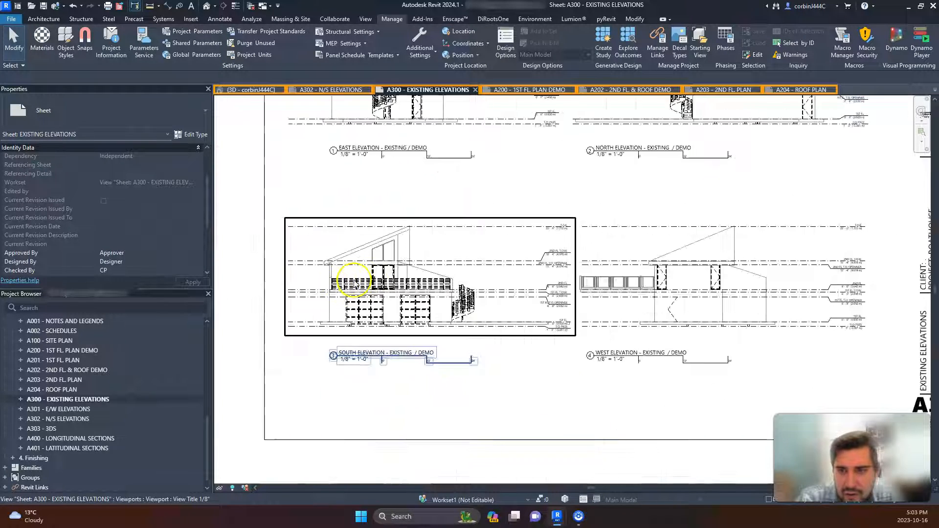
scroll(691, 304, up, 5)
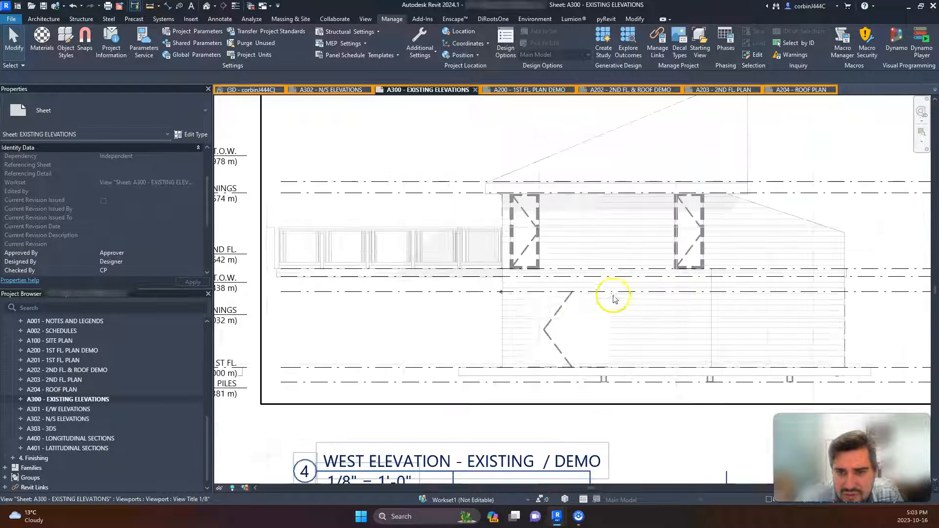
scroll(568, 332, up, 3)
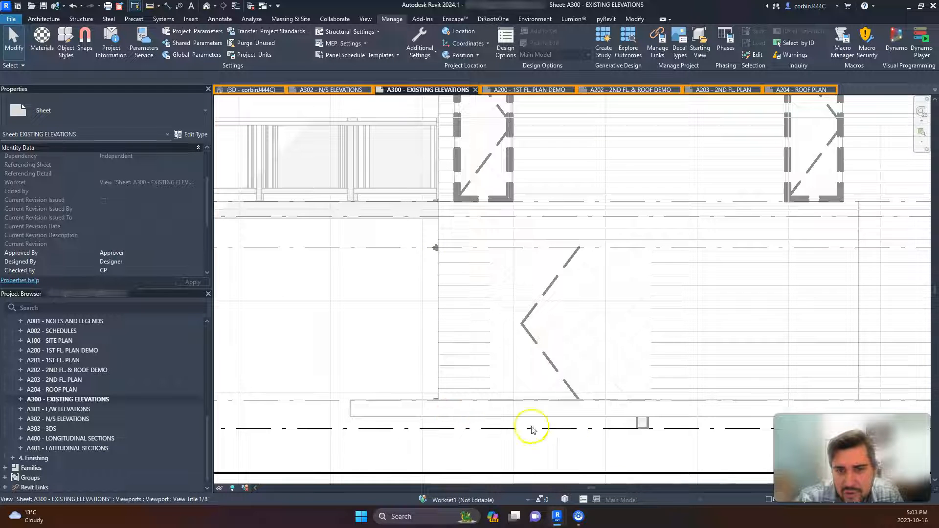
scroll(577, 243, down, 3)
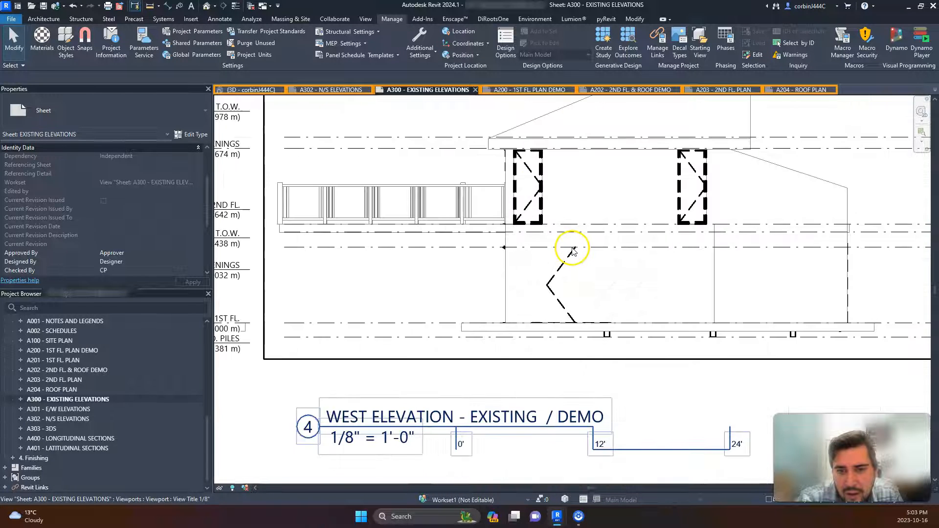
scroll(587, 244, down, 3)
scroll(557, 276, up, 5)
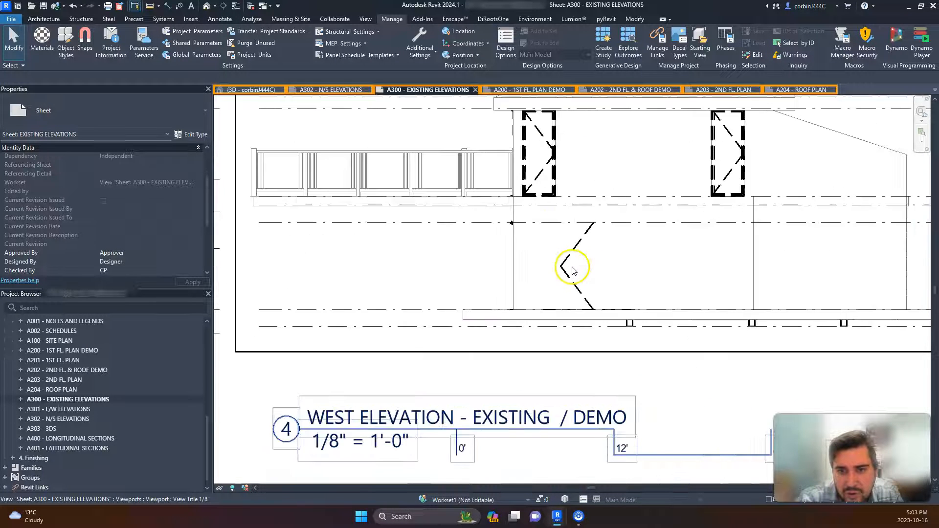
scroll(663, 213, down, 5)
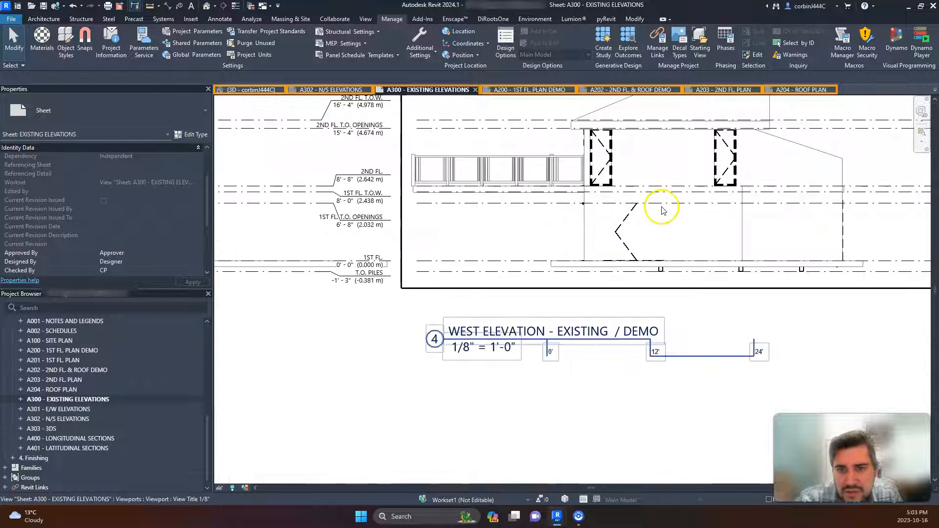
Examine how the demolished spiral stairs, railings and door display in the east elevation on sheet A300
scroll(582, 220, down, 3)
middle_drag(533, 159, 537, 295)
scroll(514, 273, up, 4)
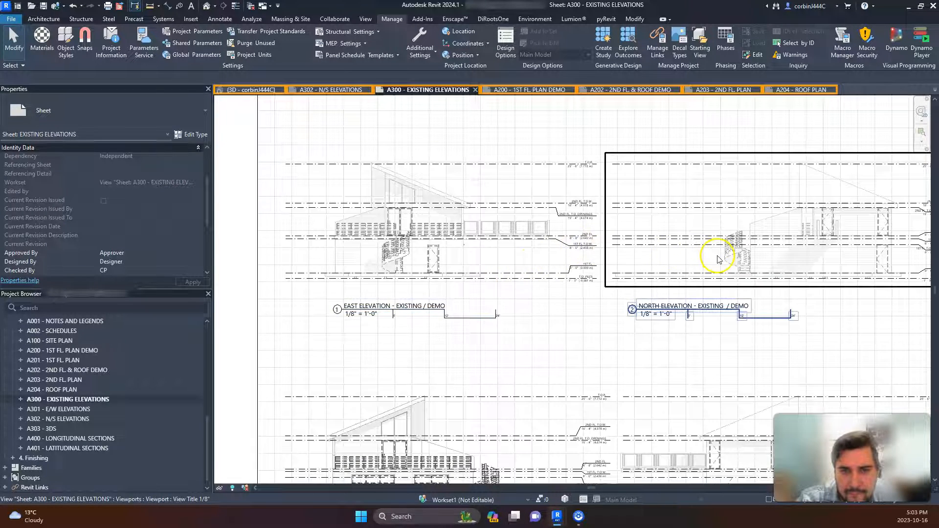
scroll(717, 255, up, 4)
scroll(877, 262, down, 3)
scroll(371, 252, up, 5)
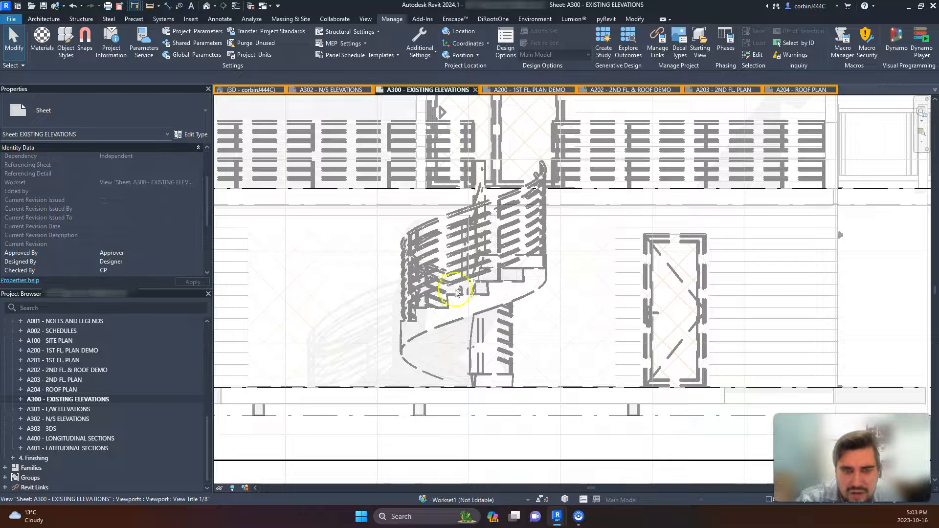
Switch to sheet A200 and examine how the existing and demolished walls, doors and spiral stairs display in the first-floor demo plan
click(551, 92)
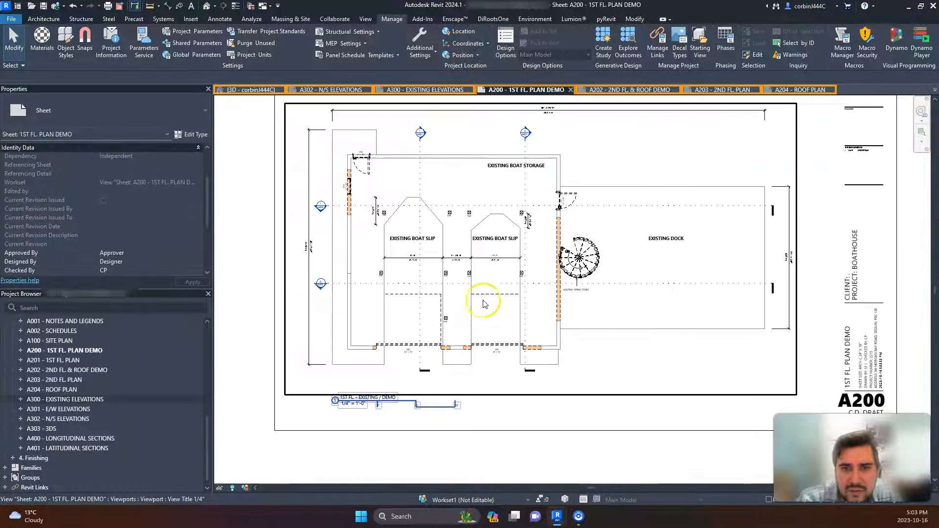
scroll(383, 178, up, 3)
scroll(444, 461, up, 1)
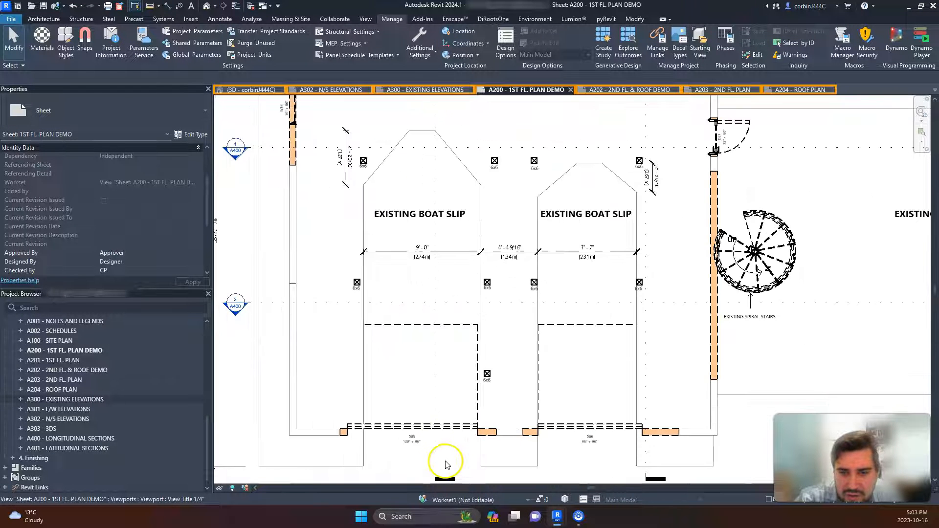
scroll(392, 326, down, 2)
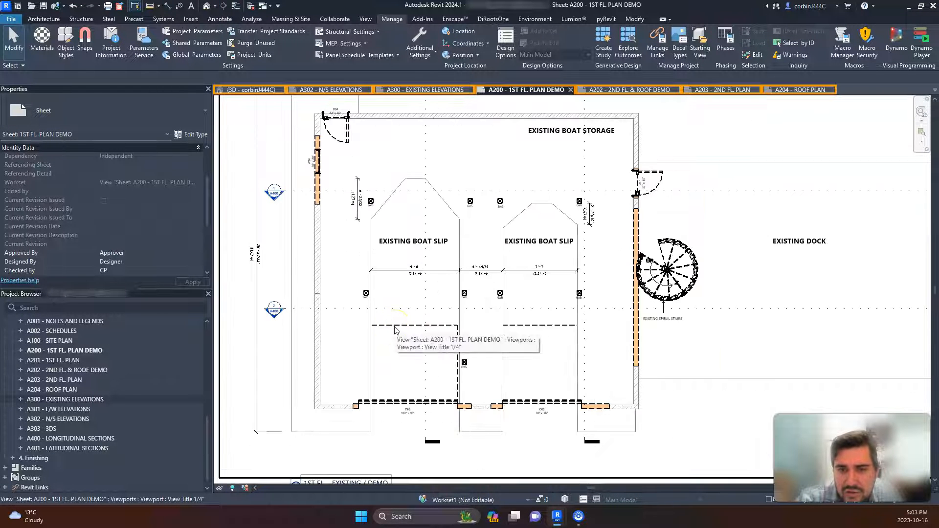
scroll(539, 345, up, 2)
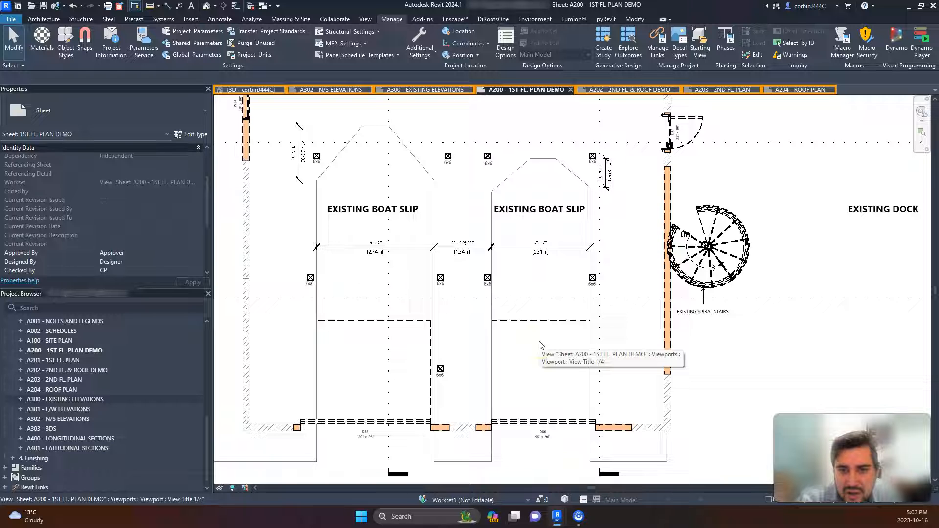
scroll(424, 336, down, 1)
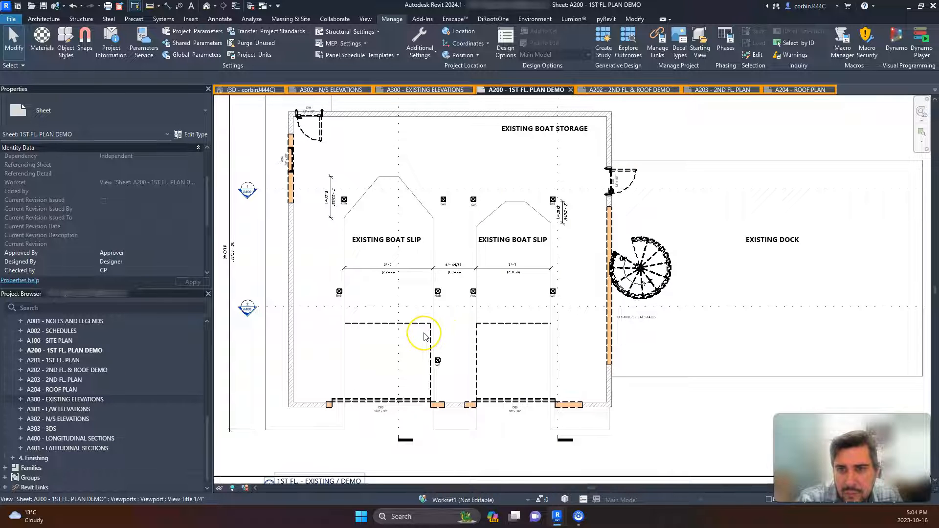